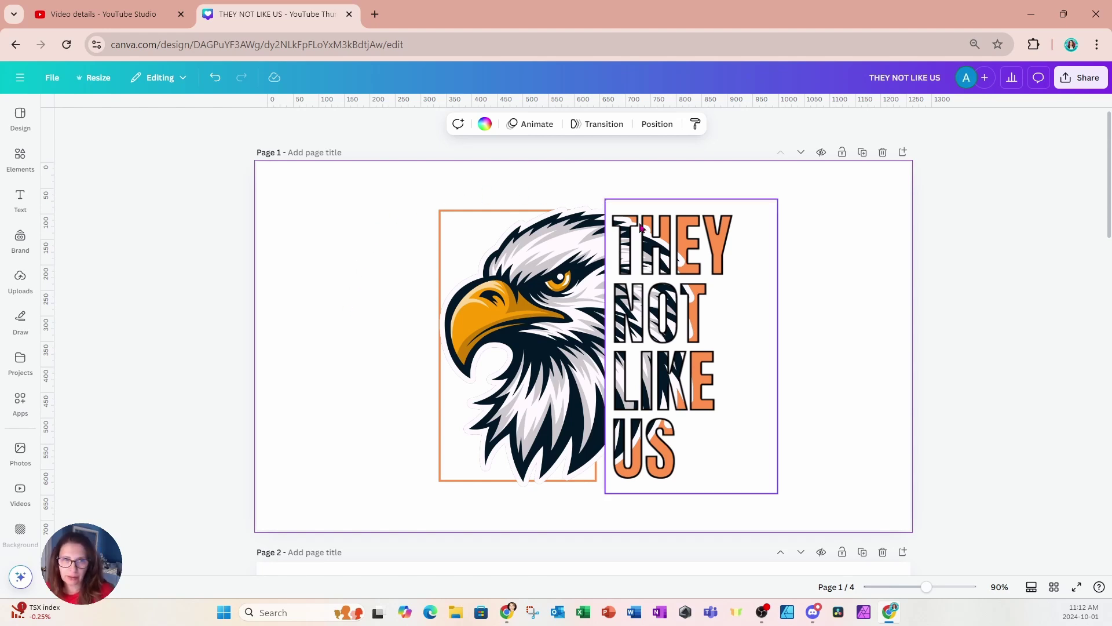
Stretch the THEY NOT LIKE US image left, up, right and down to roughly 723 × 664
{"action": "left_click", "coordinate": [747, 318]}
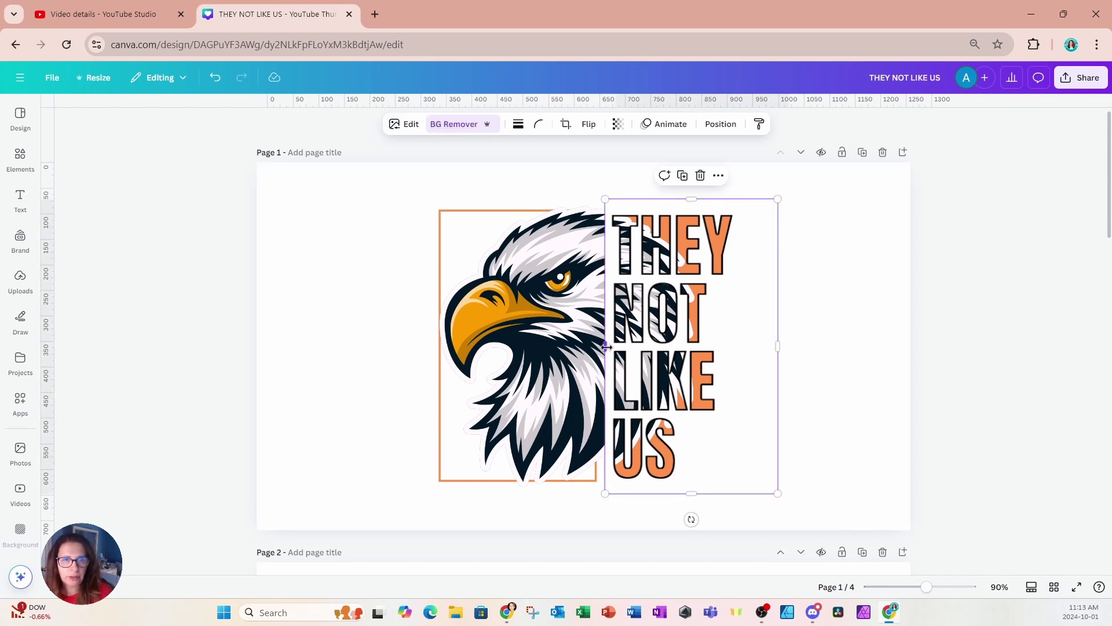
{"action": "left_click_drag", "start_coordinate": [606, 347], "coordinate": [535, 347]}
{"action": "left_click_drag", "start_coordinate": [656, 199], "coordinate": [656, 171]}
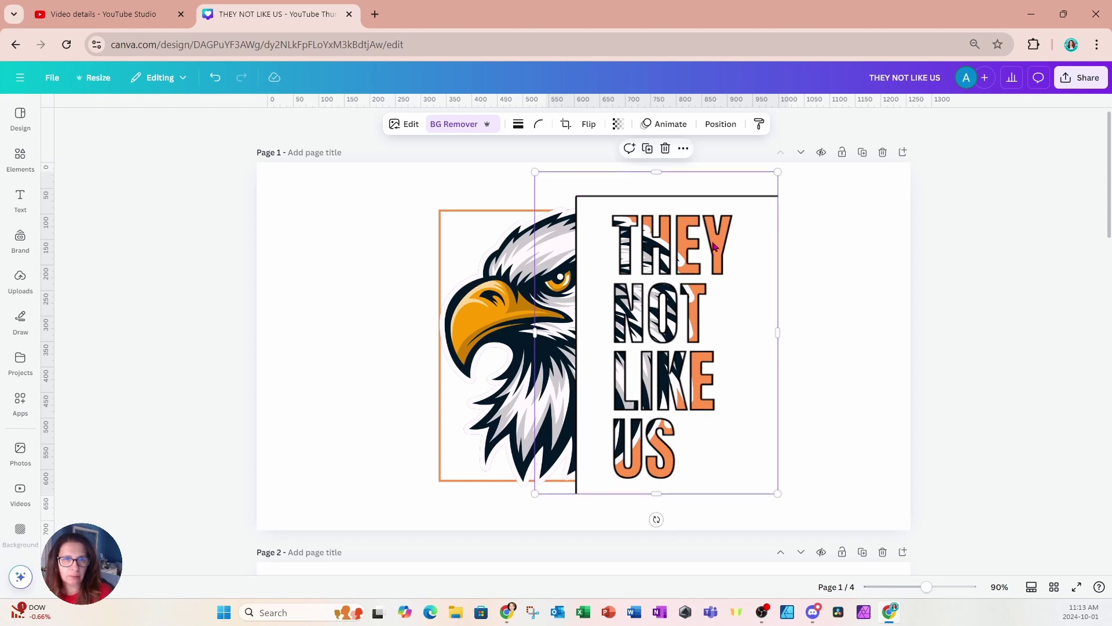
{"action": "left_click_drag", "start_coordinate": [777, 332], "coordinate": [905, 343]}
{"action": "left_click_drag", "start_coordinate": [727, 494], "coordinate": [727, 516]}
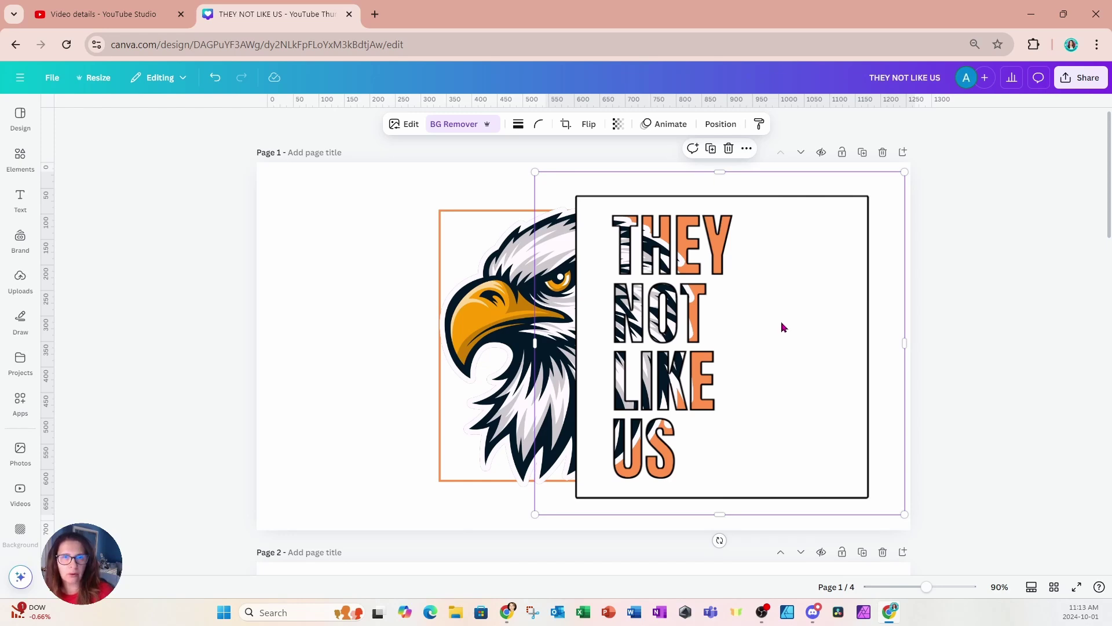
Set the lettering image's shadow to None and pull its left edge back off the eagle
{"action": "left_click", "coordinate": [405, 124]}
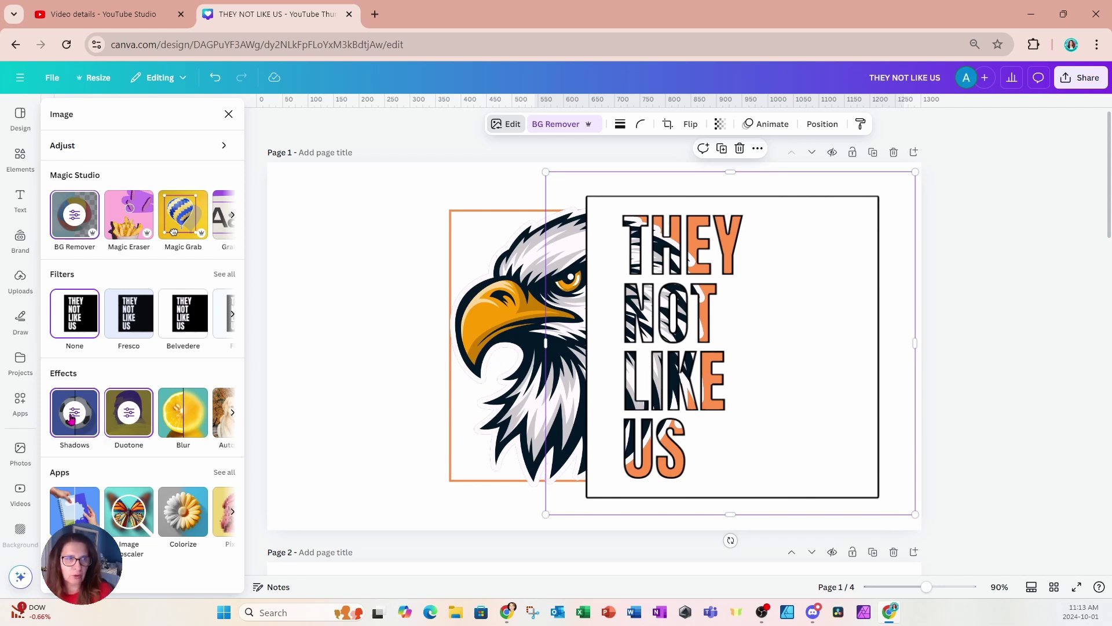
{"action": "left_click", "coordinate": [72, 417]}
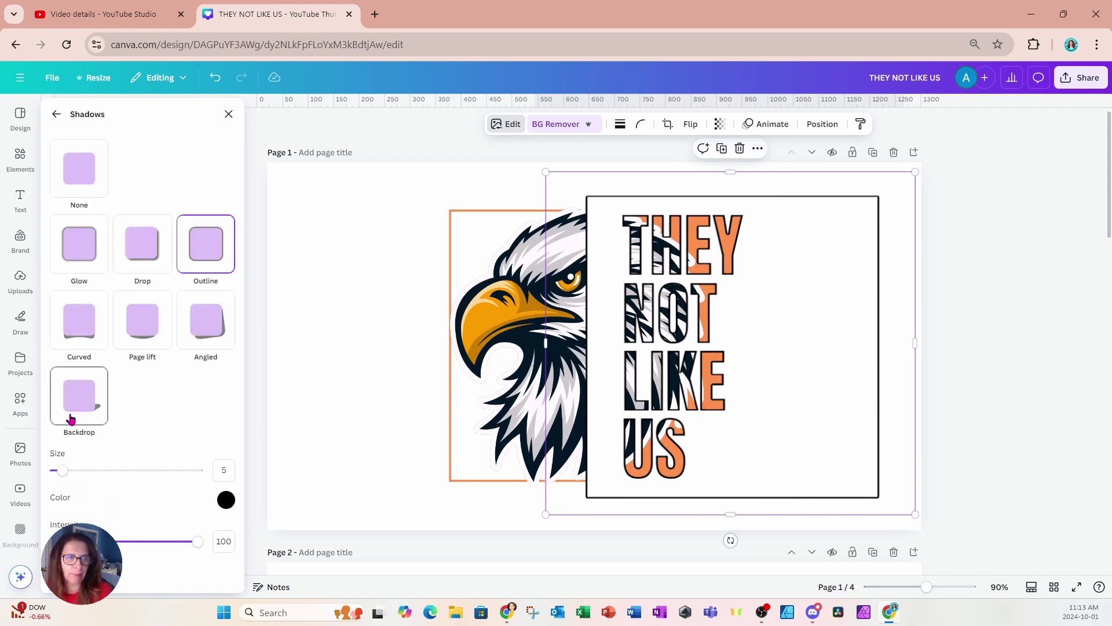
{"action": "left_click", "coordinate": [72, 172]}
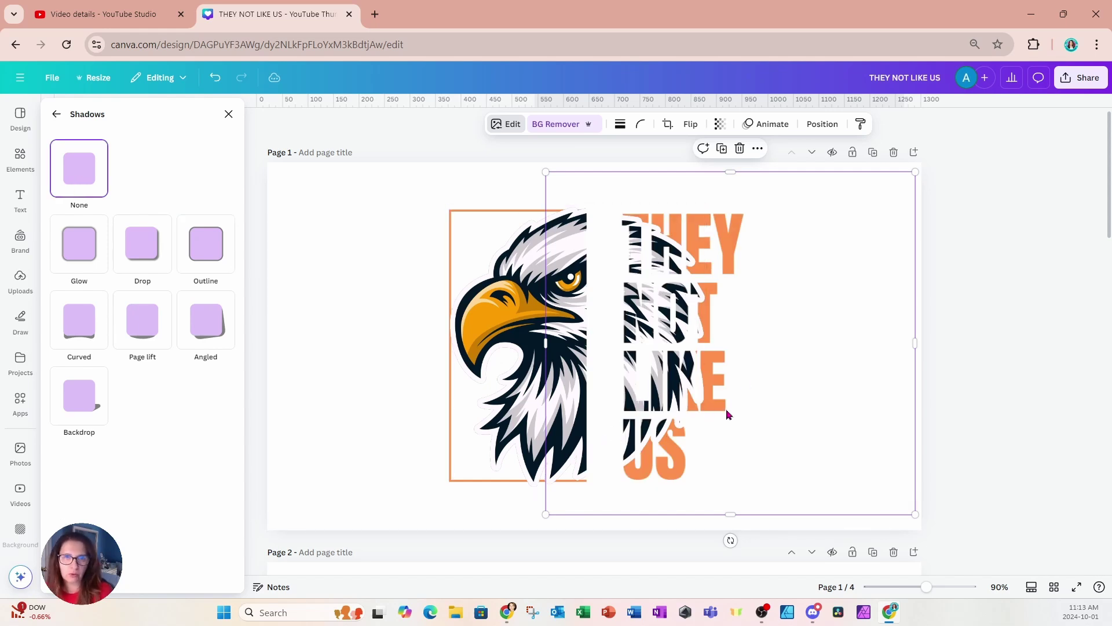
{"action": "left_click_drag", "start_coordinate": [546, 343], "coordinate": [612, 344]}
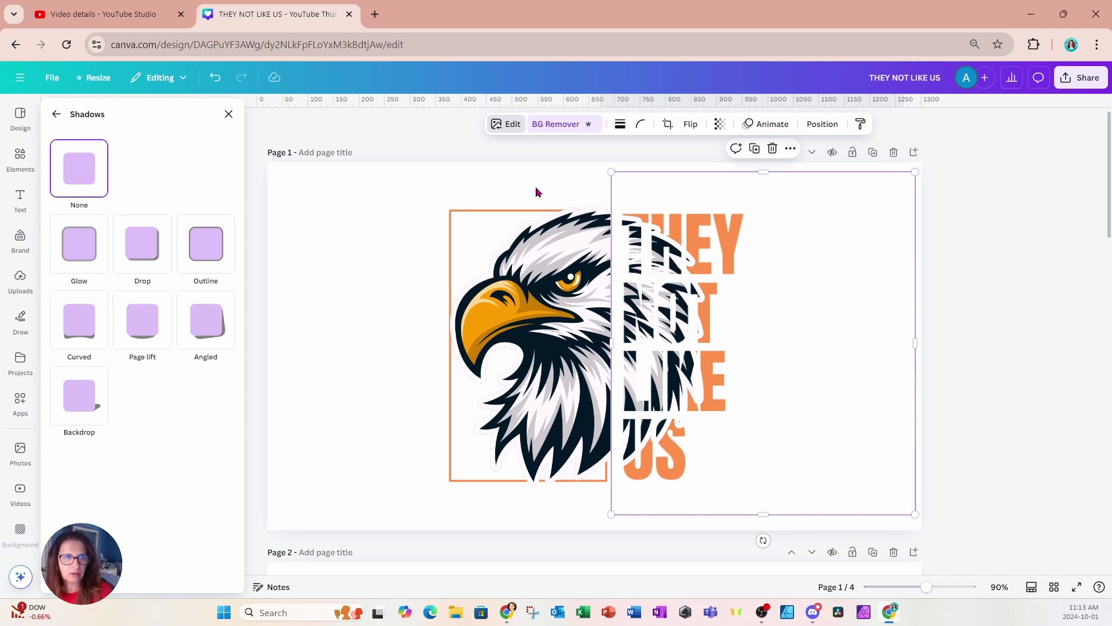
Apply a black Outline shadow of size 6 to the lettering image
{"action": "left_click", "coordinate": [208, 249]}
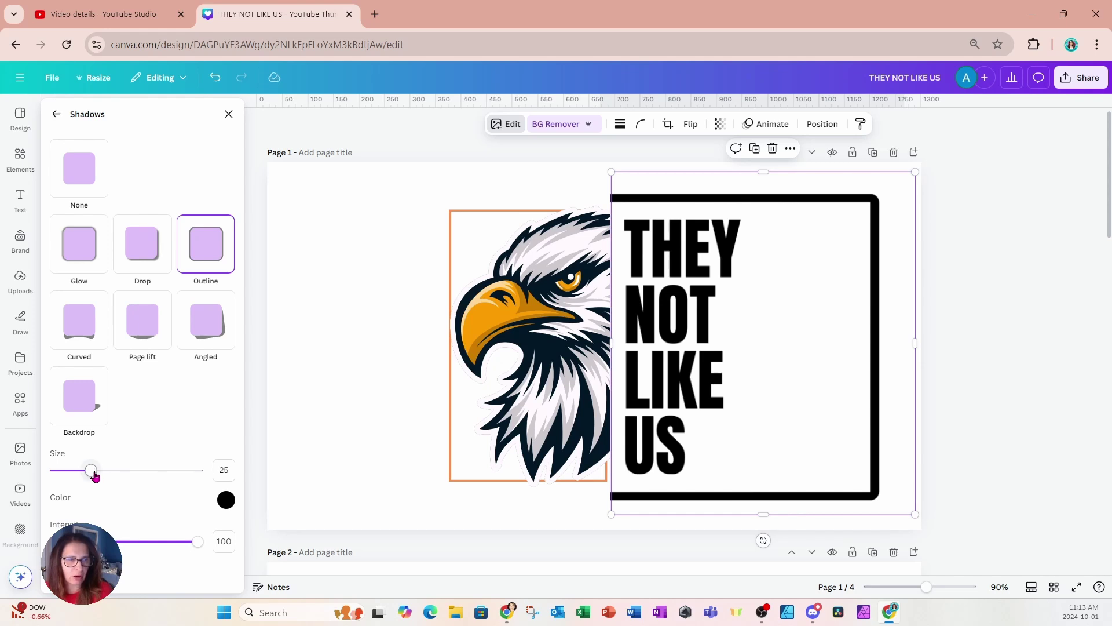
{"action": "left_click_drag", "start_coordinate": [95, 475], "coordinate": [59, 481]}
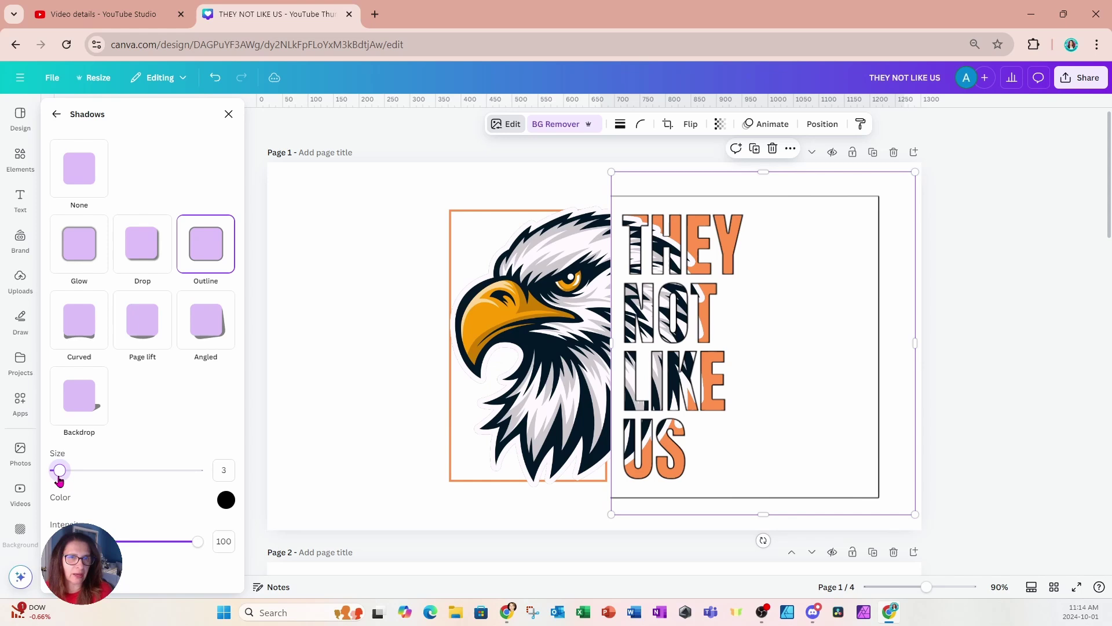
{"action": "left_click_drag", "start_coordinate": [59, 478], "coordinate": [64, 480]}
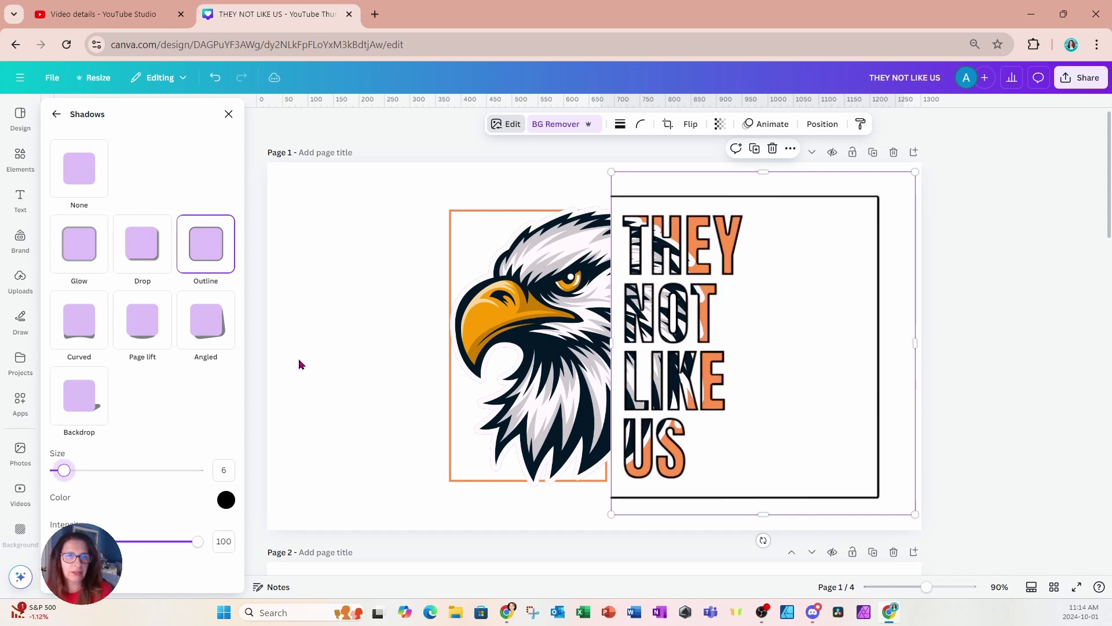
Pull in the lettering image's top, right and bottom edges to 352 × 542
{"action": "left_click", "coordinate": [349, 339]}
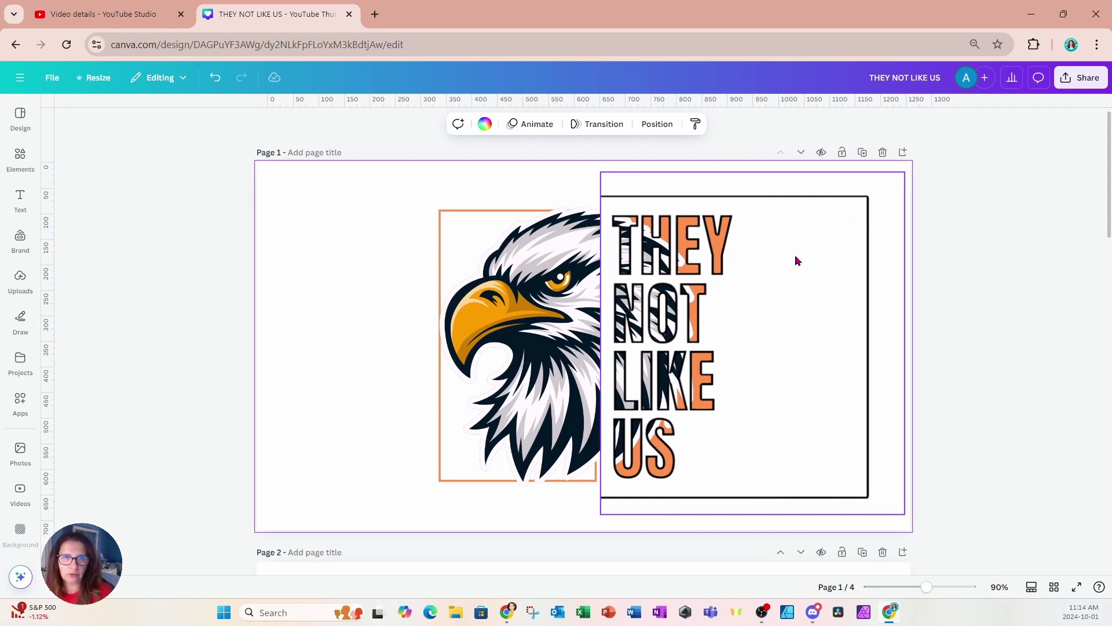
{"action": "left_click", "coordinate": [768, 237]}
{"action": "left_click_drag", "start_coordinate": [752, 172], "coordinate": [750, 208]}
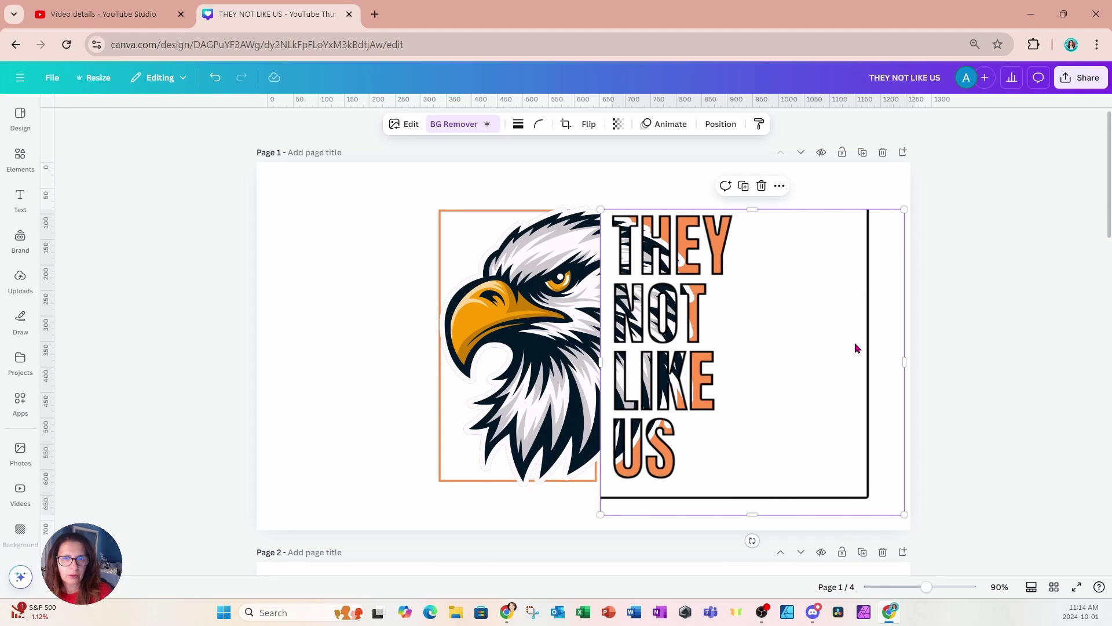
{"action": "left_click_drag", "start_coordinate": [901, 362], "coordinate": [777, 369]}
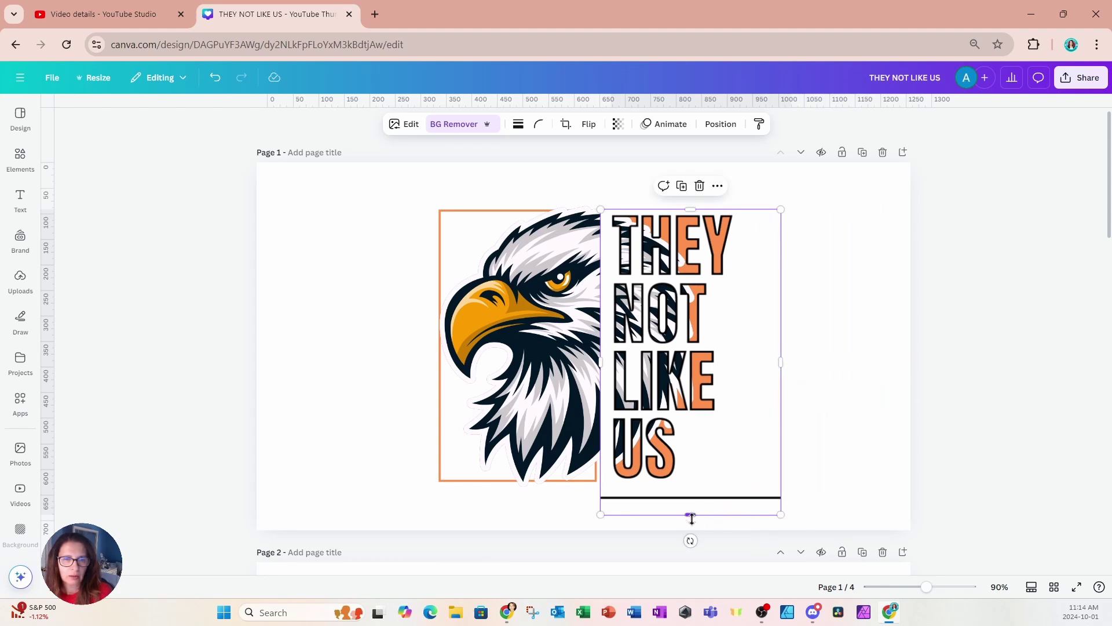
{"action": "left_click_drag", "start_coordinate": [691, 514], "coordinate": [691, 492]}
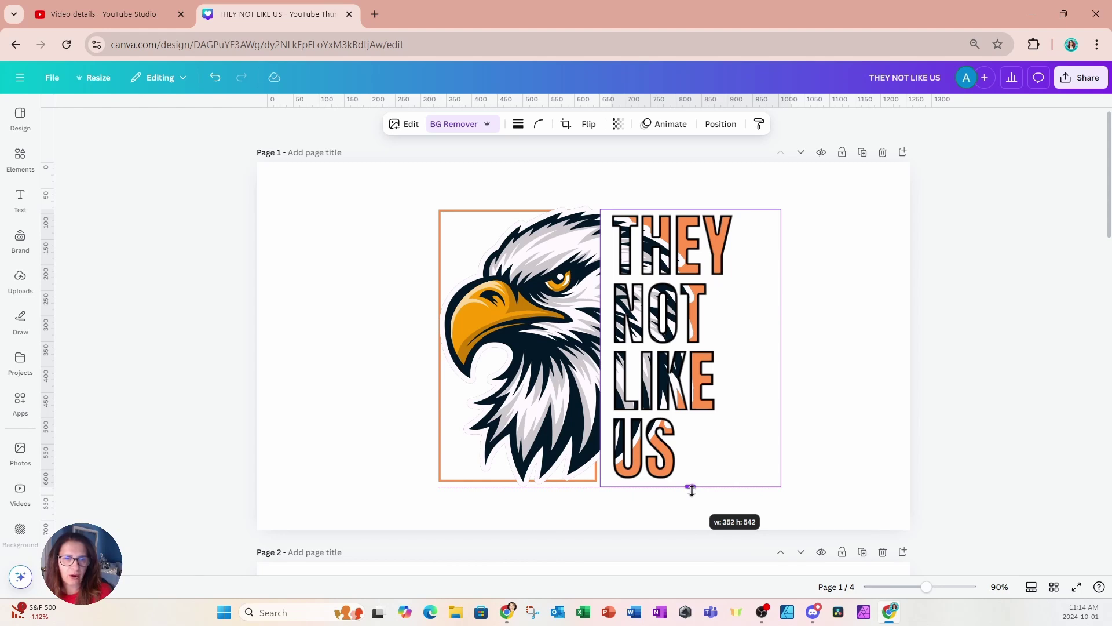
{"action": "left_click_drag", "start_coordinate": [692, 490], "coordinate": [690, 489]}
{"action": "left_click", "coordinate": [848, 392]}
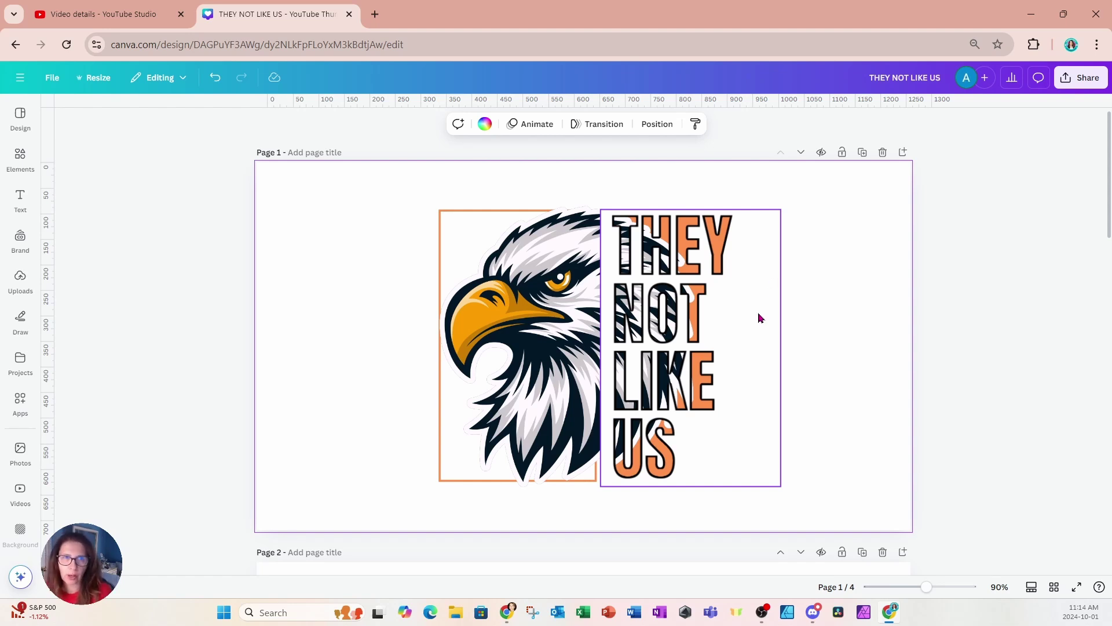
Change the page background colour to bright green
{"action": "left_click", "coordinate": [486, 127]}
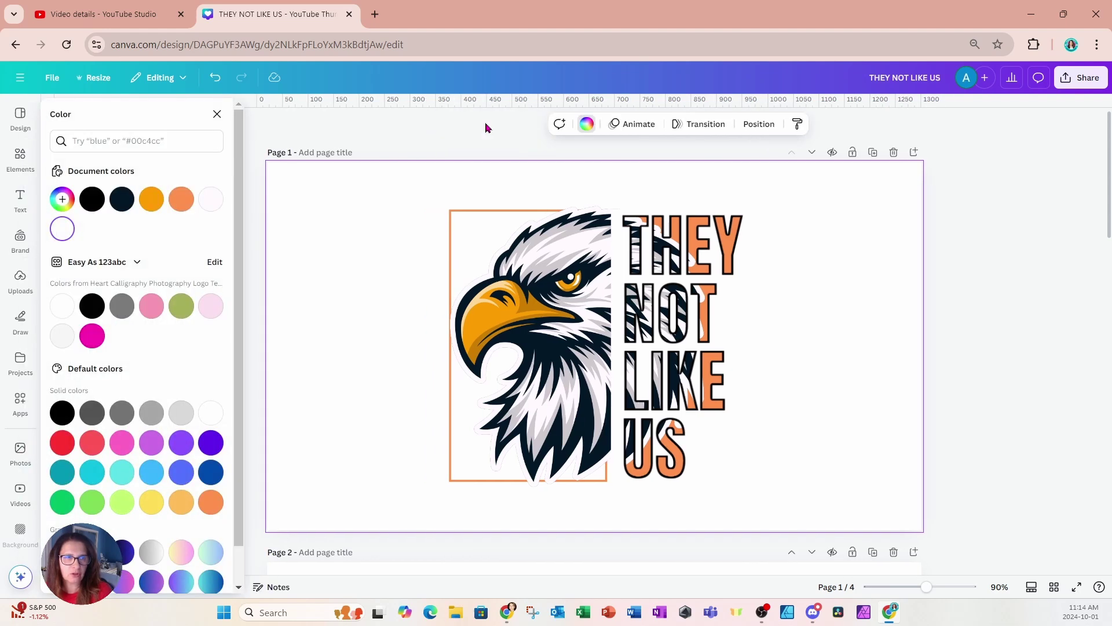
{"action": "left_click", "coordinate": [59, 507]}
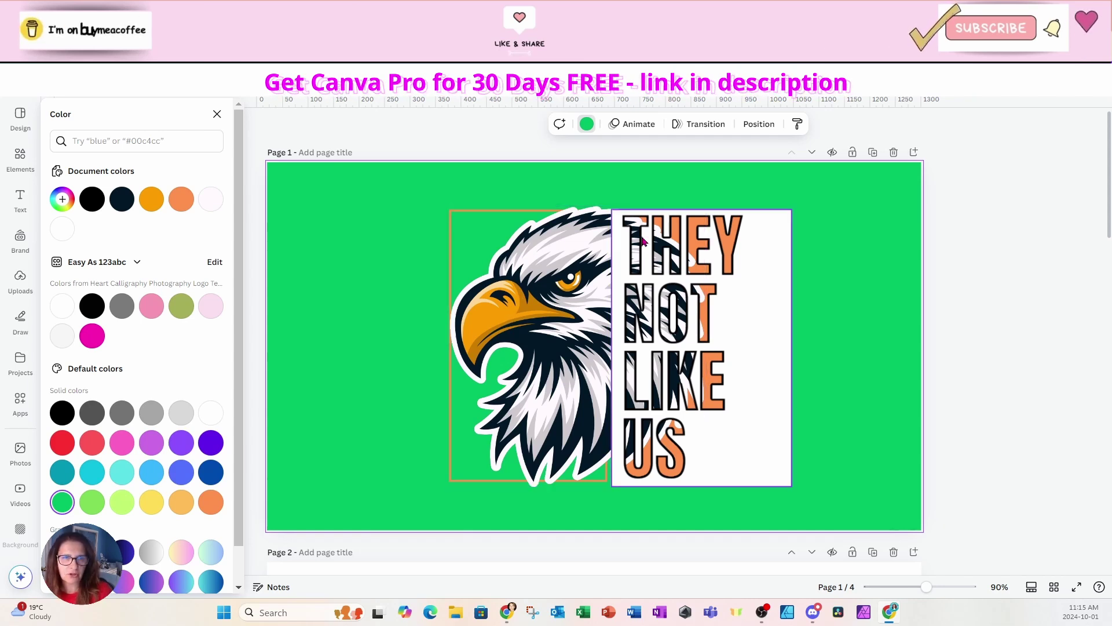
Give the lettering image a Duotone with shadows and highlights both eyedropped to the page's #00BF63 green
{"action": "left_click", "coordinate": [763, 463]}
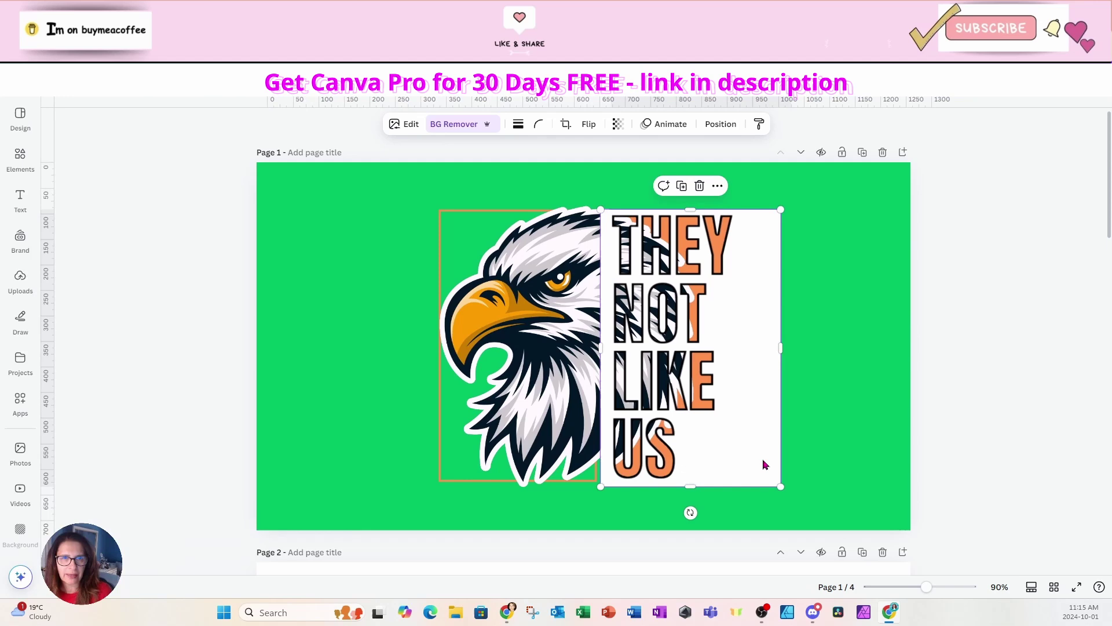
{"action": "left_click", "coordinate": [414, 125]}
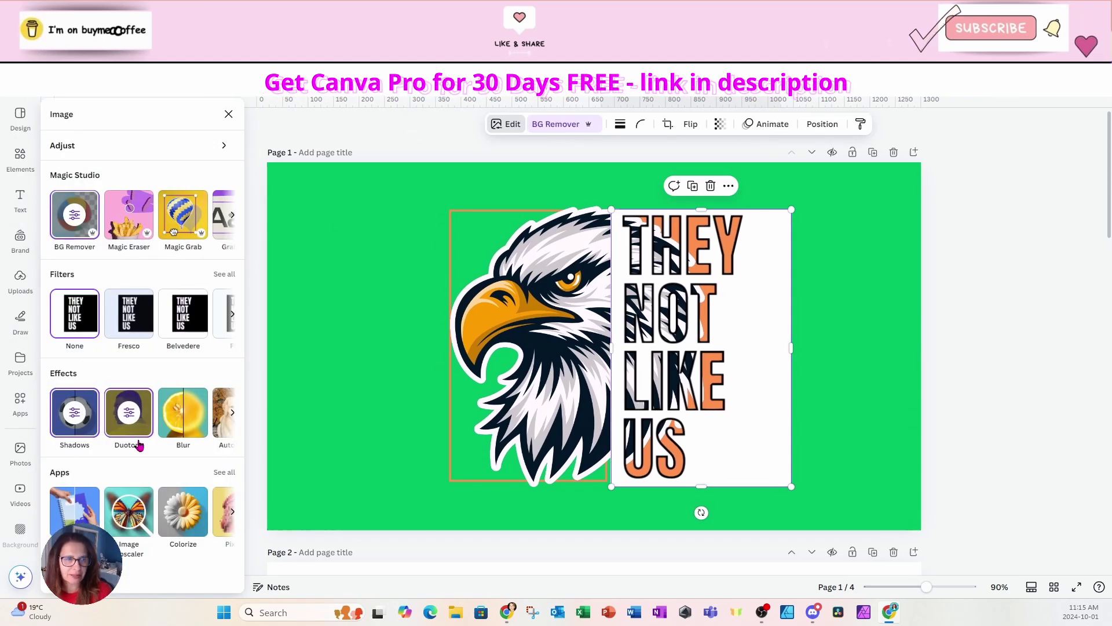
{"action": "left_click", "coordinate": [132, 419]}
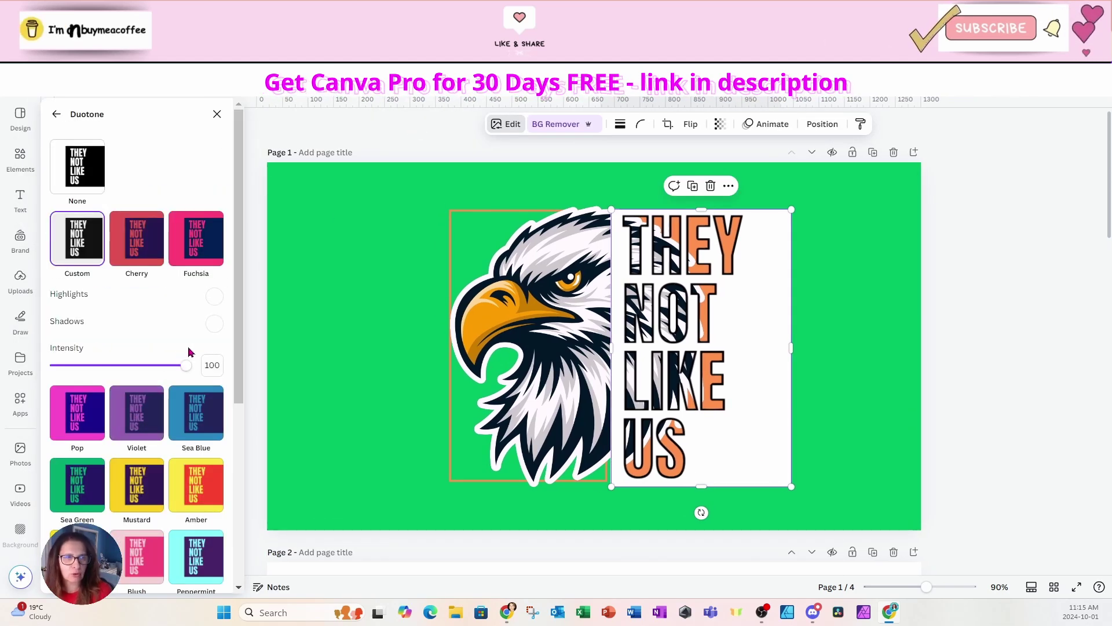
{"action": "left_click", "coordinate": [214, 323]}
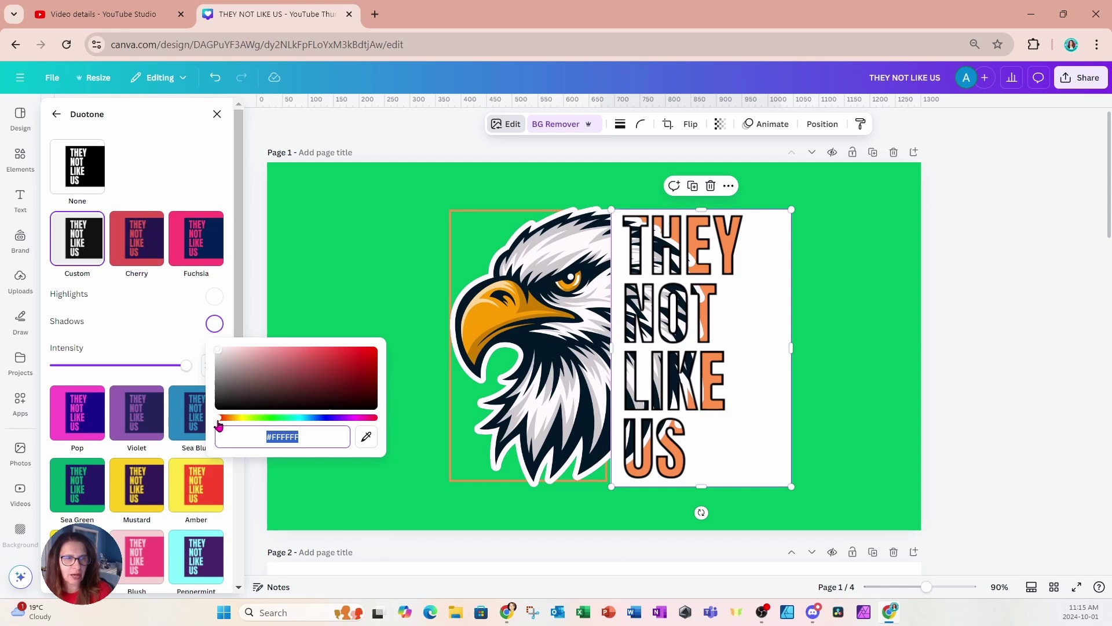
{"action": "left_click", "coordinate": [365, 443]}
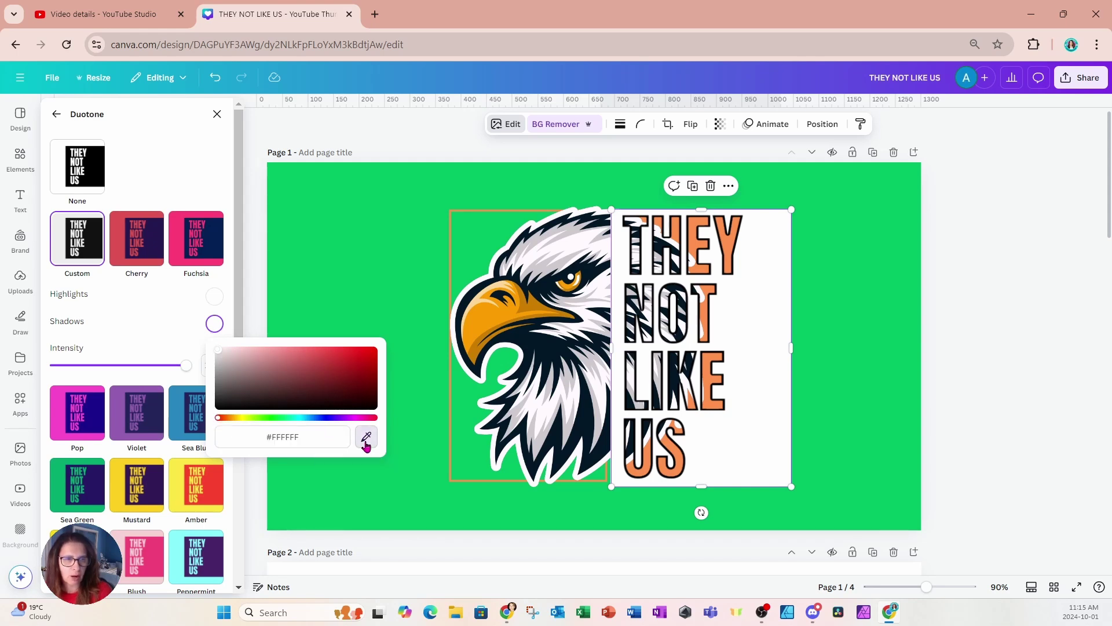
{"action": "left_click", "coordinate": [387, 499]}
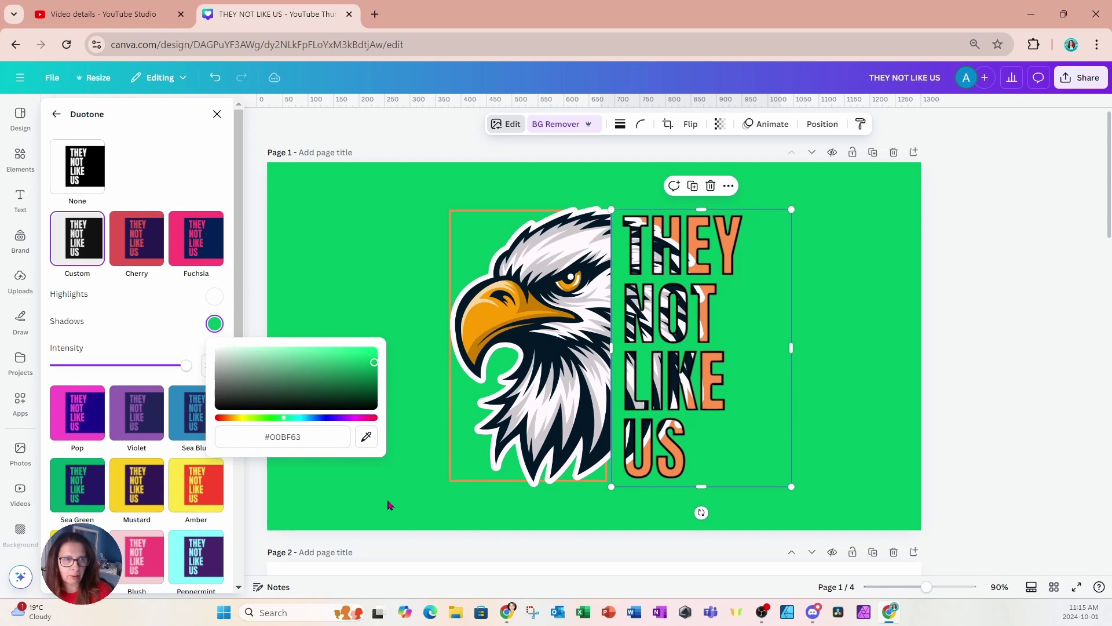
{"action": "left_click", "coordinate": [215, 297]}
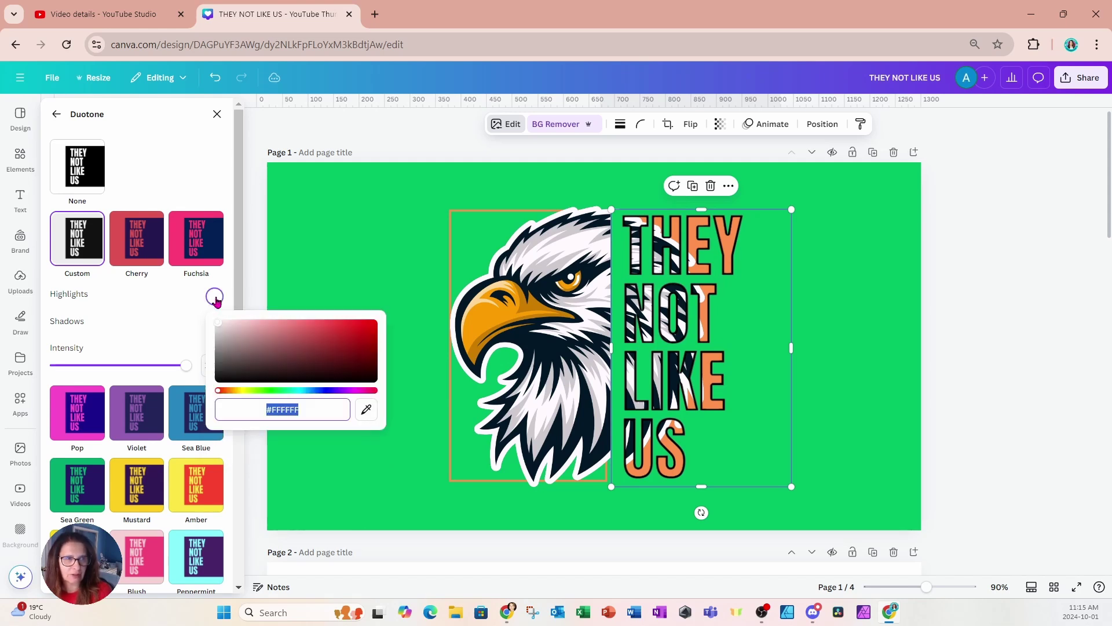
{"action": "left_click", "coordinate": [366, 410]}
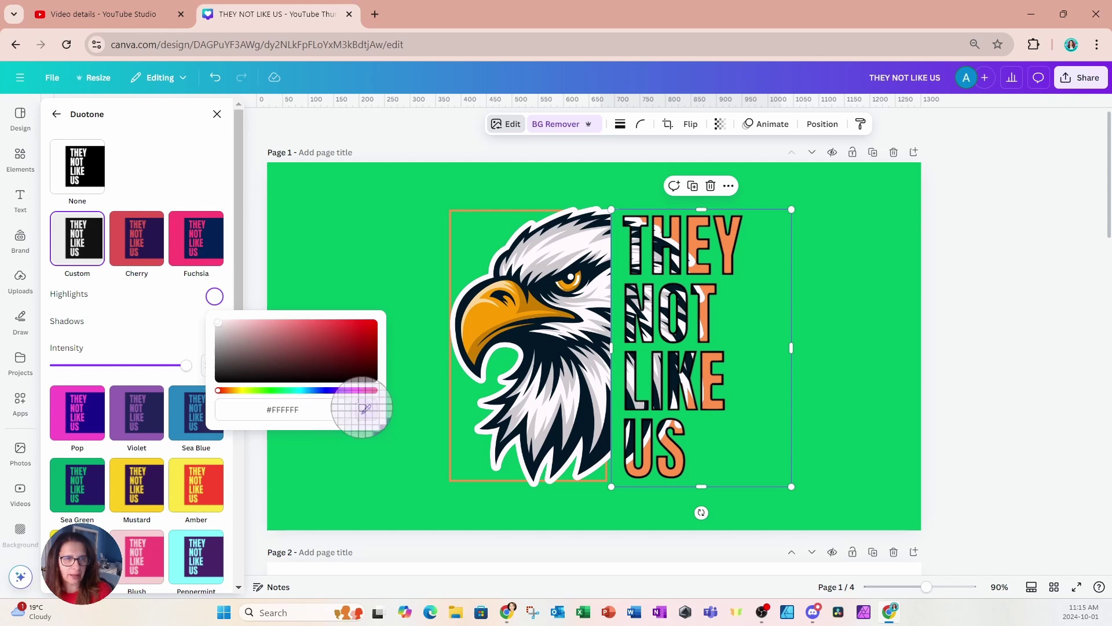
{"action": "left_click", "coordinate": [372, 473]}
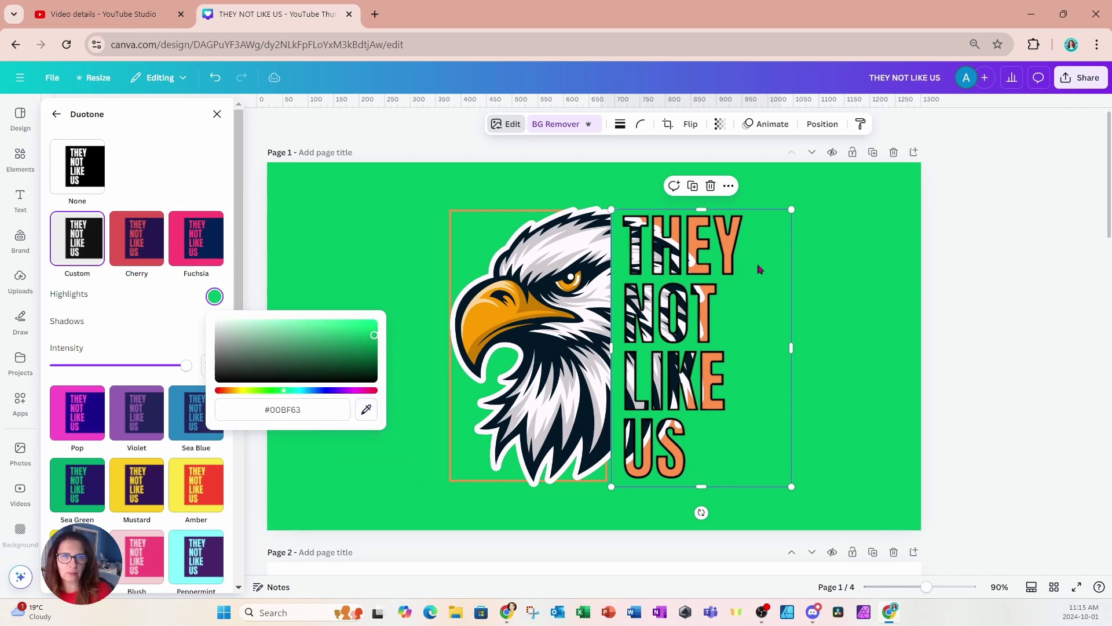
Raise the lettering image's top edge slightly so its box disappears into the green page
{"action": "left_click", "coordinate": [866, 199]}
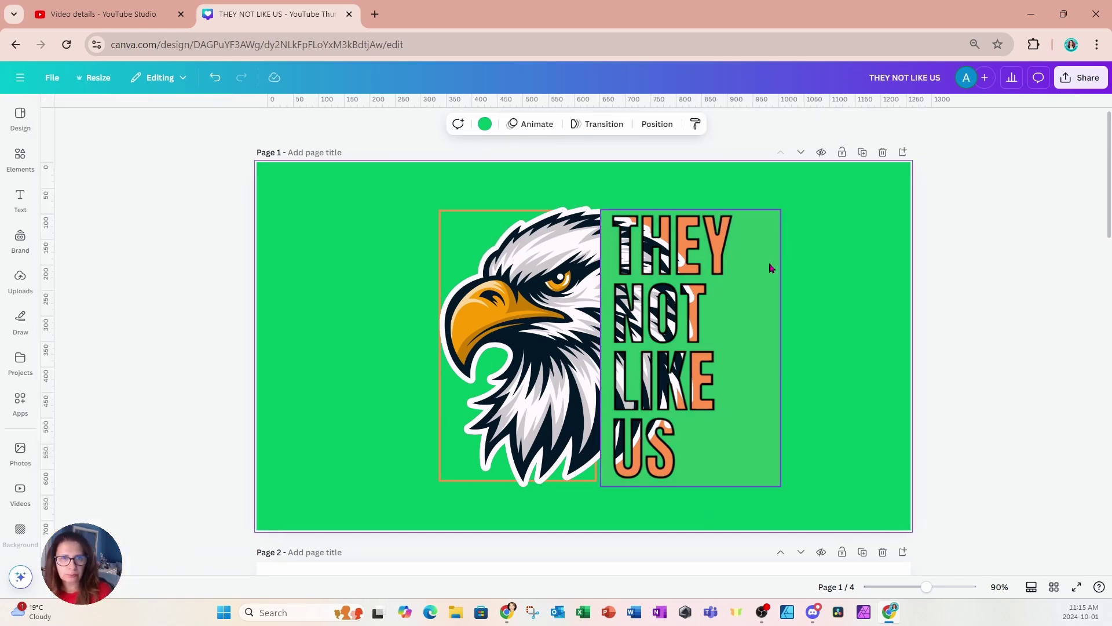
{"action": "left_click", "coordinate": [770, 268]}
{"action": "left_click", "coordinate": [797, 251]}
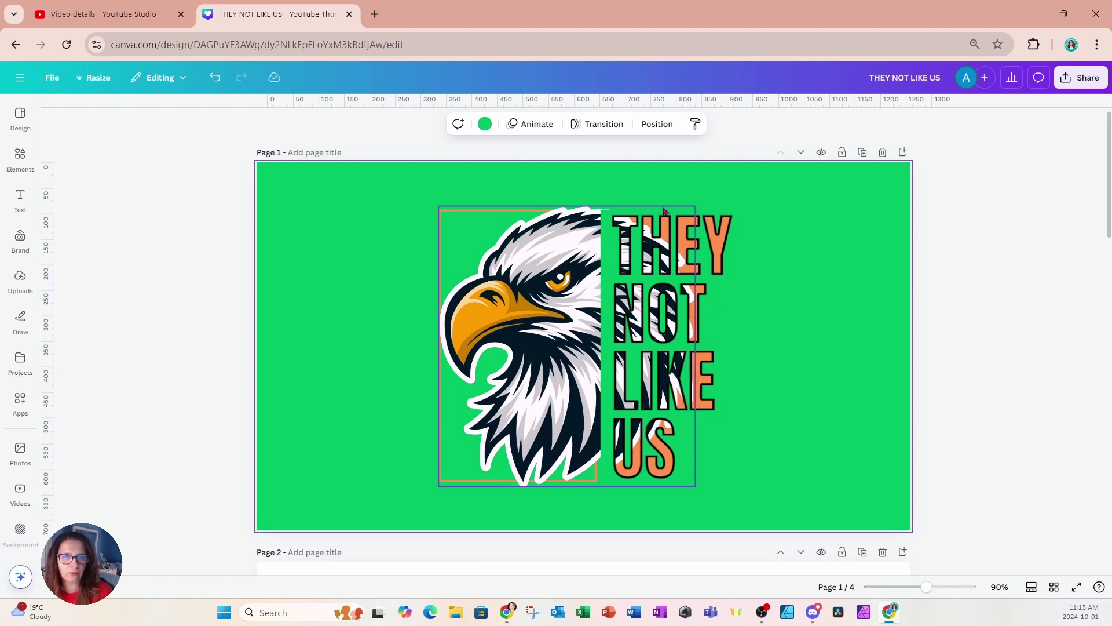
{"action": "left_click", "coordinate": [746, 231]}
{"action": "left_click_drag", "start_coordinate": [691, 208], "coordinate": [696, 200]}
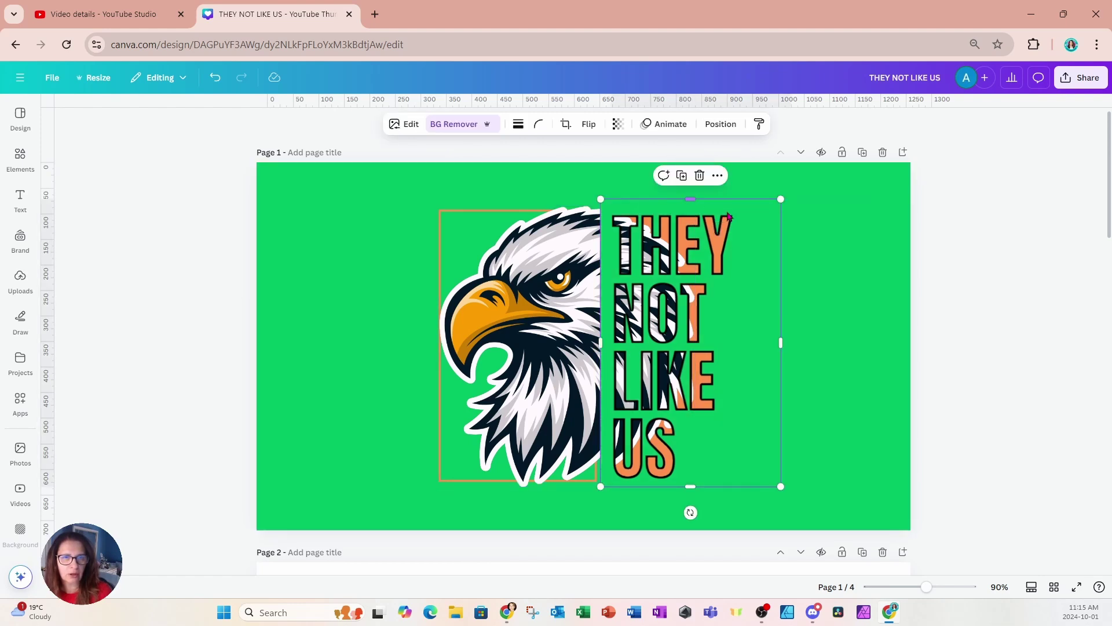
{"action": "left_click", "coordinate": [844, 241]}
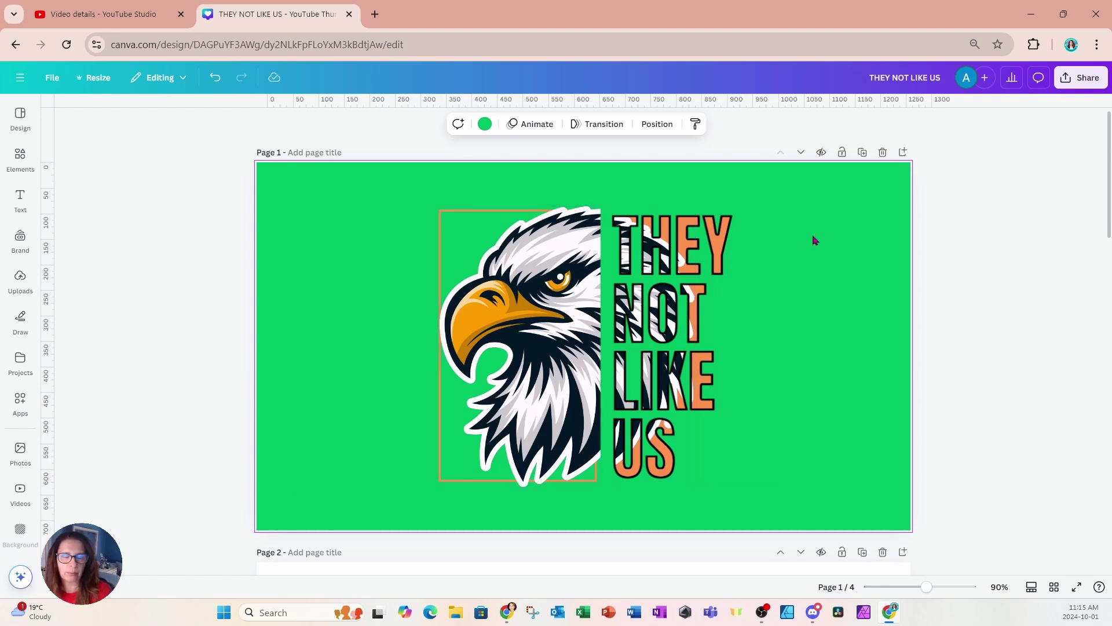
Download only Page 1 of the design as a PNG file
{"action": "left_click", "coordinate": [1071, 79]}
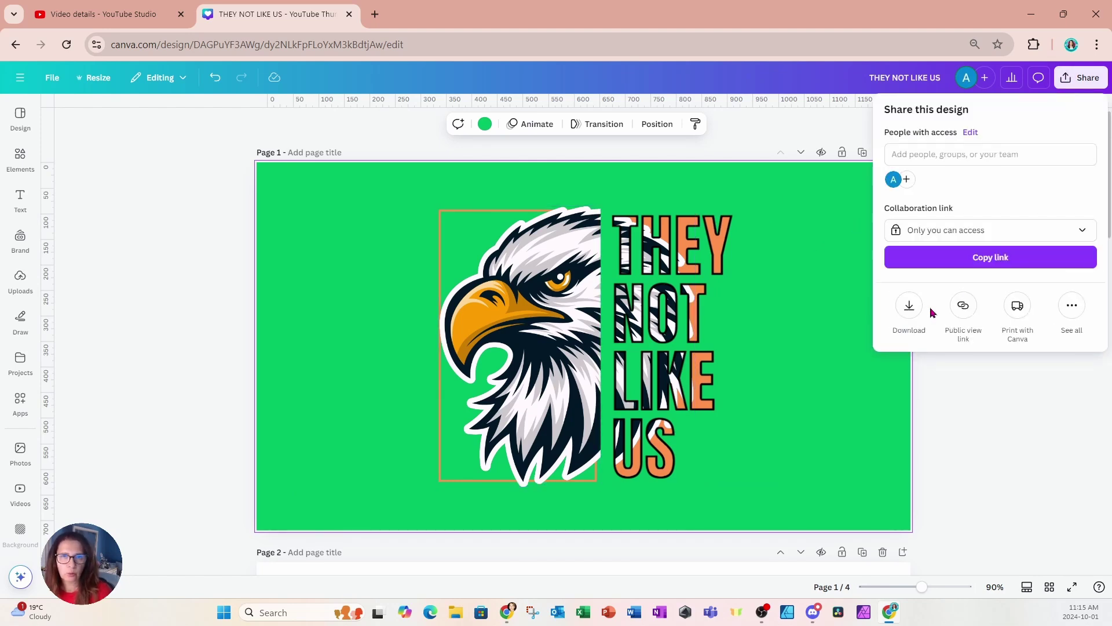
{"action": "left_click", "coordinate": [909, 307]}
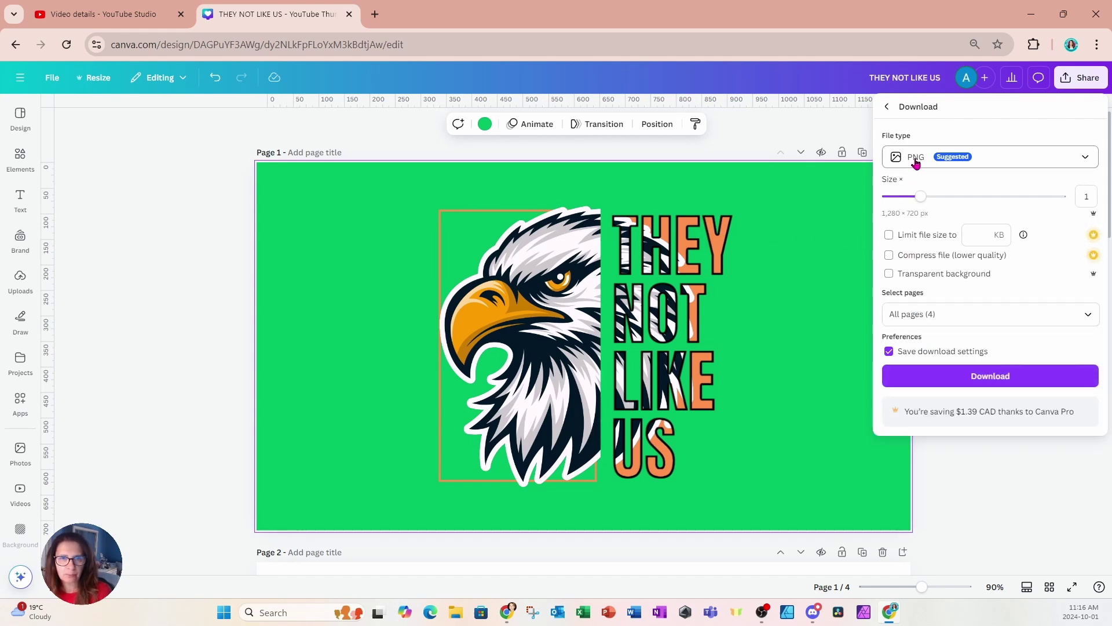
{"action": "left_click", "coordinate": [1089, 321]}
{"action": "left_click", "coordinate": [1078, 347]}
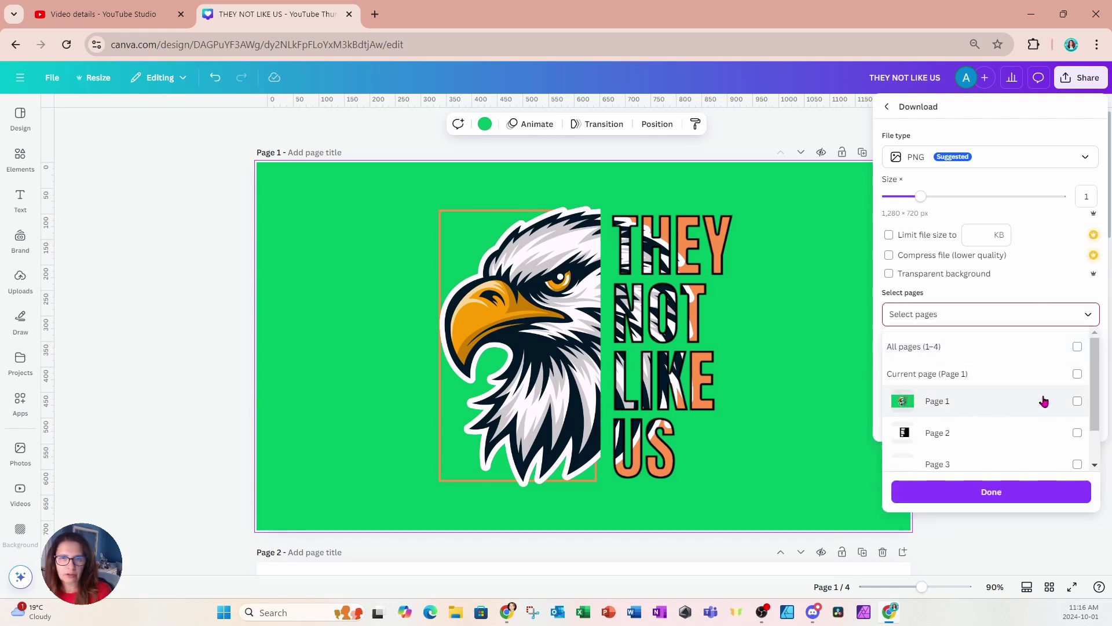
{"action": "left_click", "coordinate": [1077, 401]}
{"action": "left_click", "coordinate": [1025, 501]}
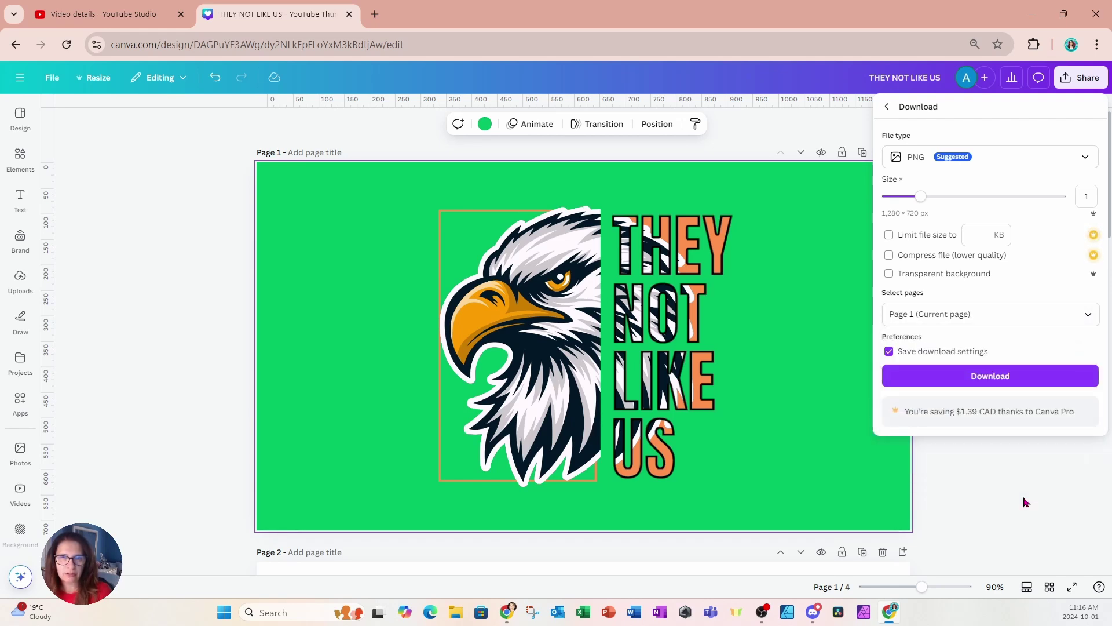
{"action": "left_click", "coordinate": [973, 376]}
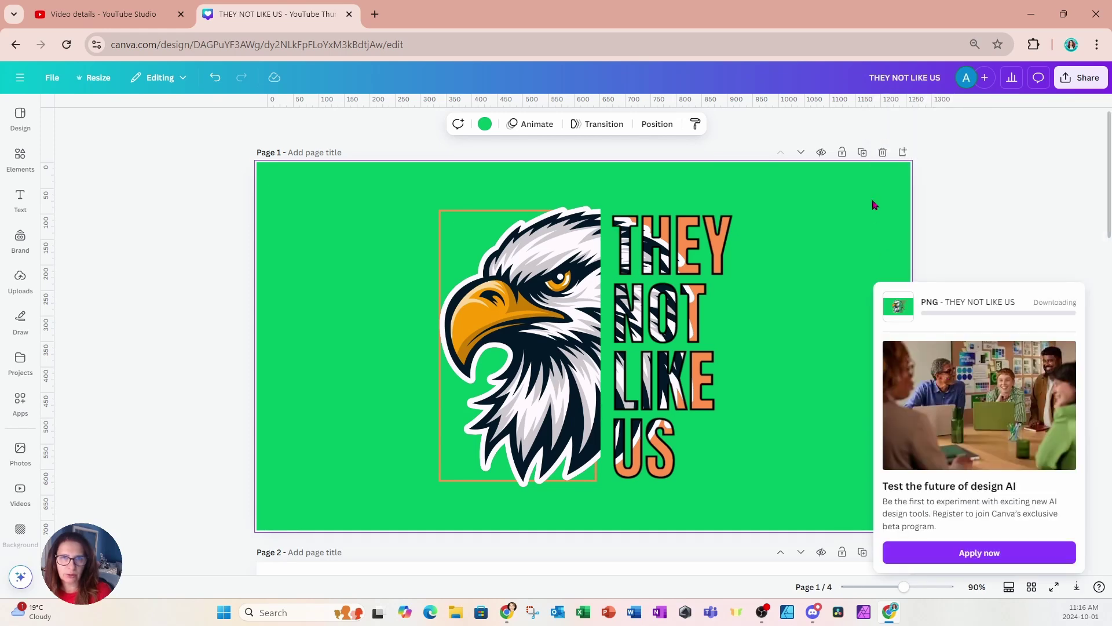
Add a white Page 2 and drag the downloaded THEY NOT LIKE US (2).png onto it
{"action": "left_click", "coordinate": [903, 152]}
{"action": "left_click", "coordinate": [748, 243]}
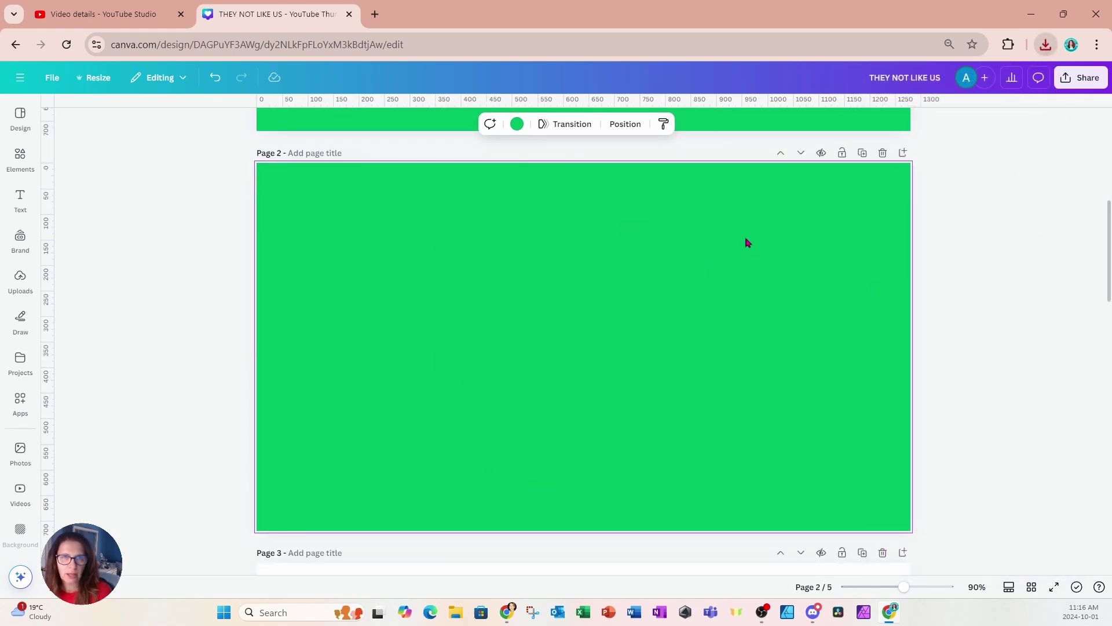
{"action": "left_click", "coordinate": [521, 125]}
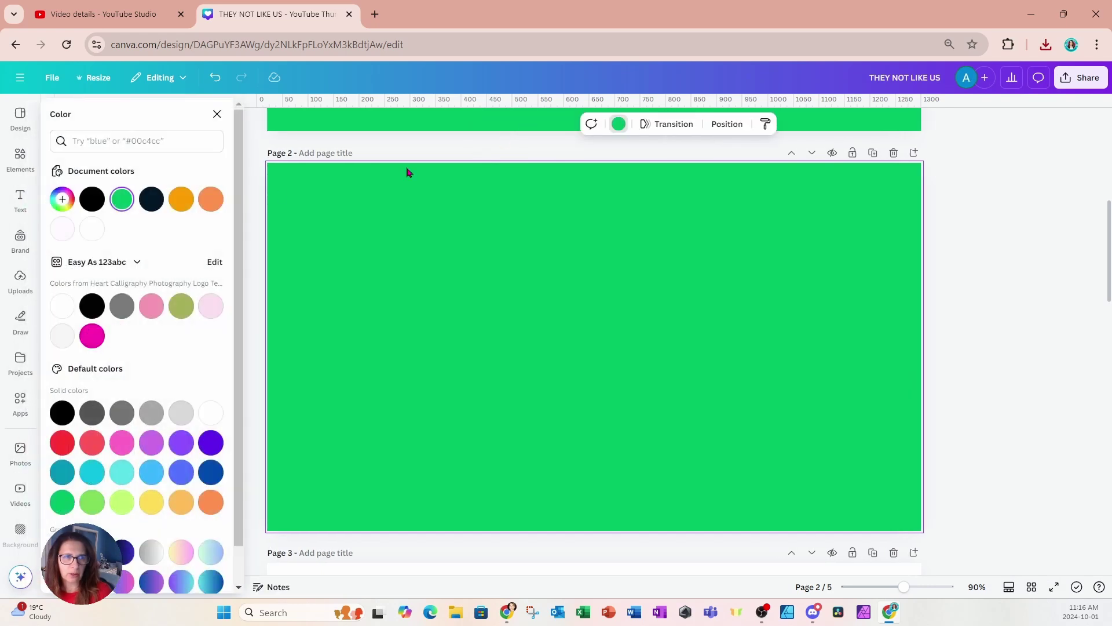
{"action": "left_click", "coordinate": [62, 306]}
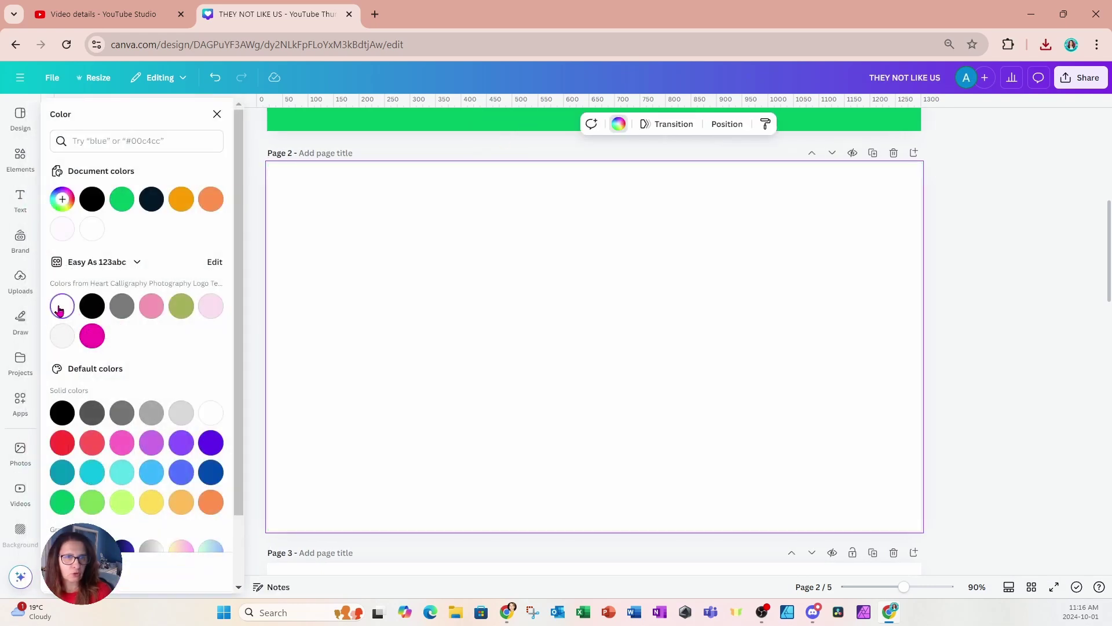
{"action": "left_click", "coordinate": [1043, 47]}
{"action": "left_click_drag", "start_coordinate": [927, 105], "coordinate": [587, 343]}
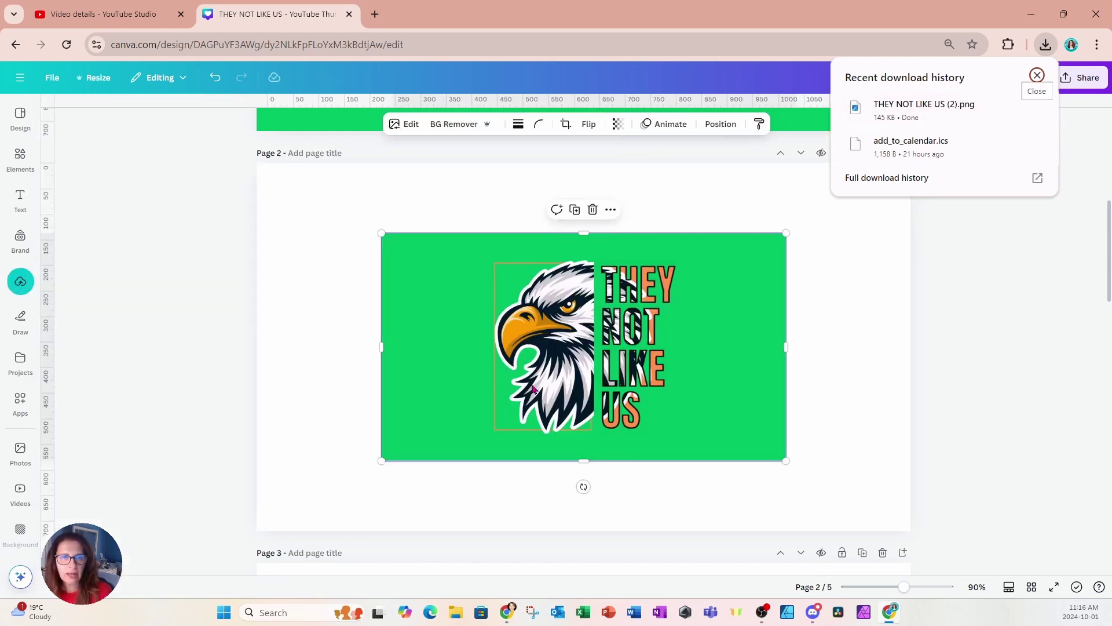
Run BG Remover on the placed PNG to strip its green background
{"action": "left_click", "coordinate": [21, 281]}
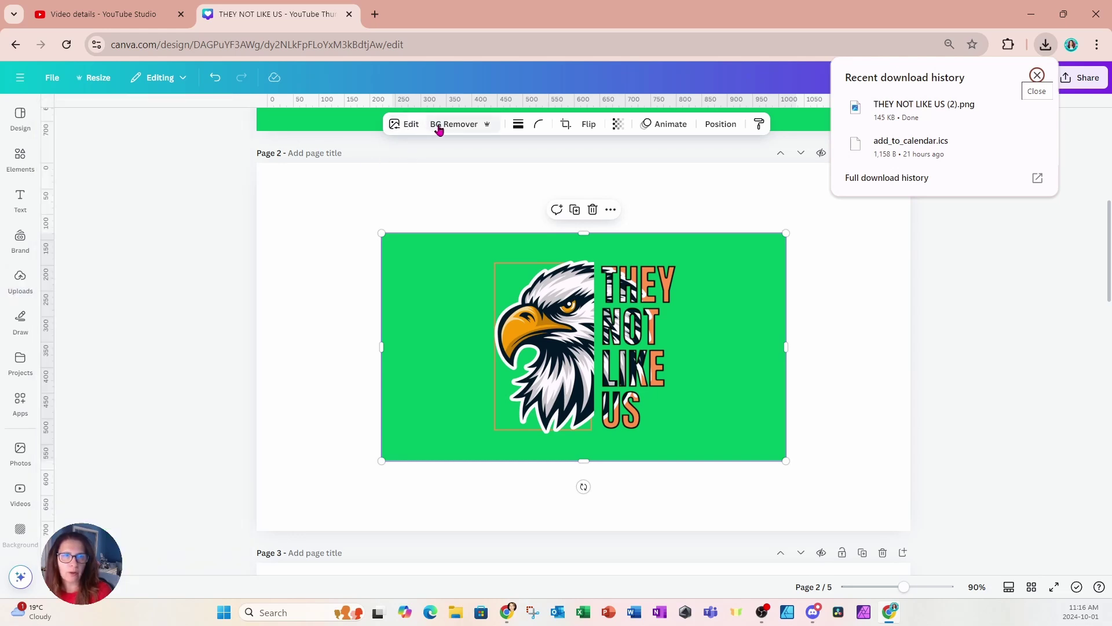
{"action": "left_click", "coordinate": [438, 126]}
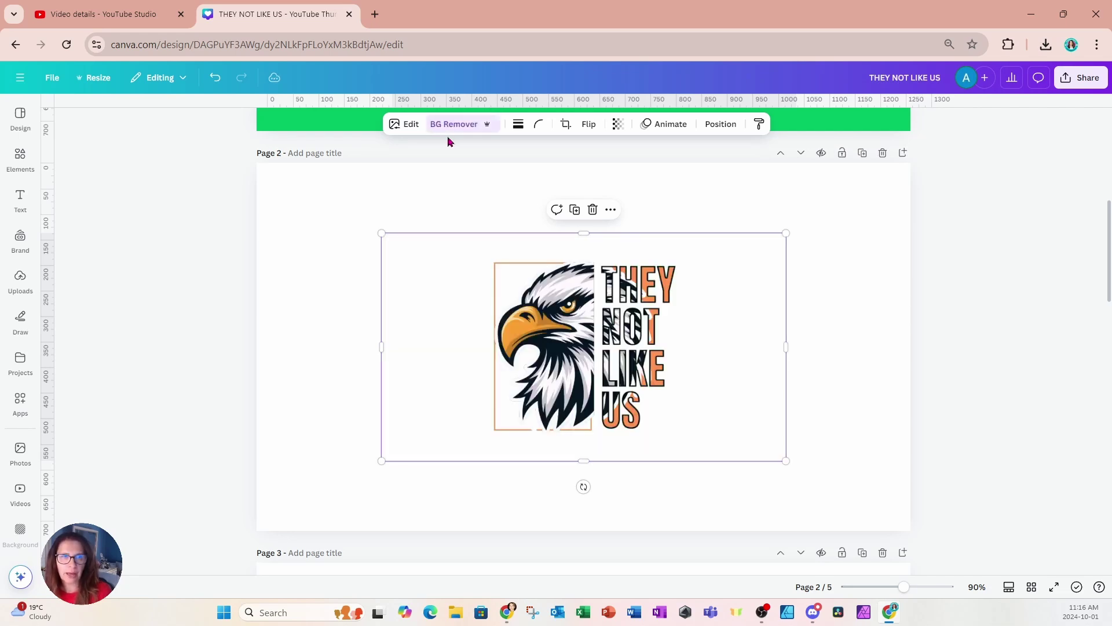
Colour Page 2's background turquoise, then zoom in and select the cut-out eagle image
{"action": "left_click", "coordinate": [439, 195]}
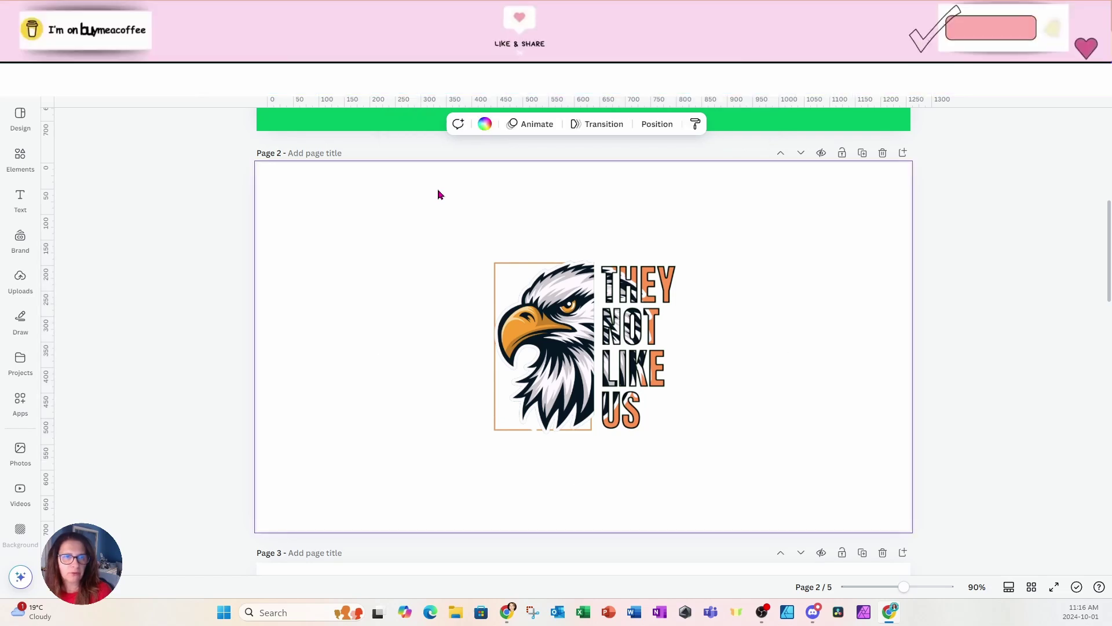
{"action": "left_click", "coordinate": [484, 124]}
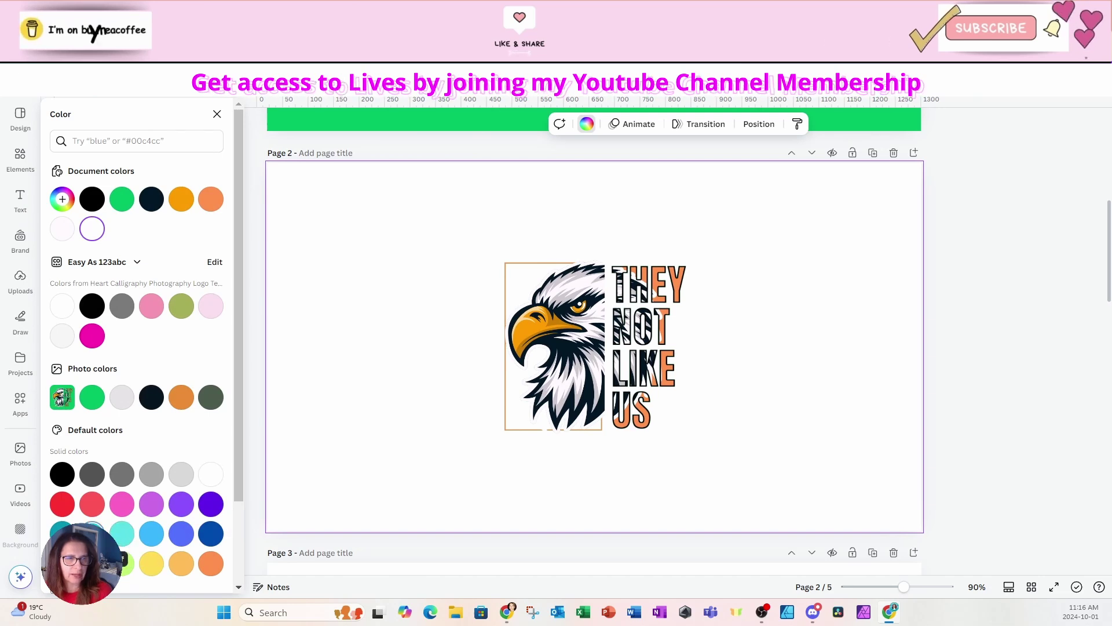
{"action": "left_click", "coordinate": [92, 533]}
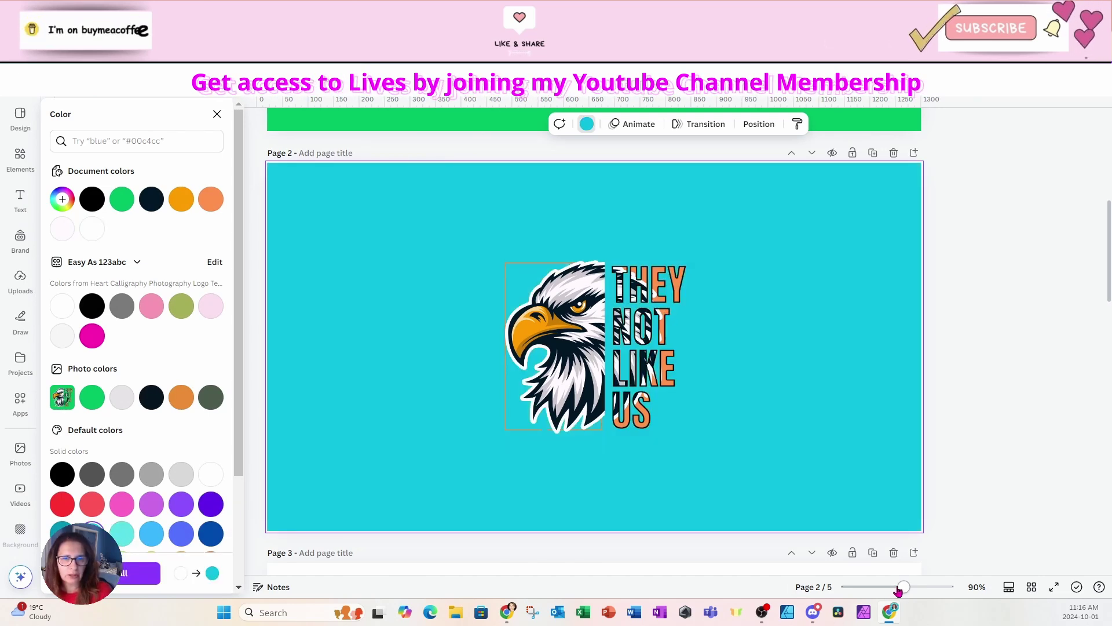
{"action": "left_click", "coordinate": [217, 116]}
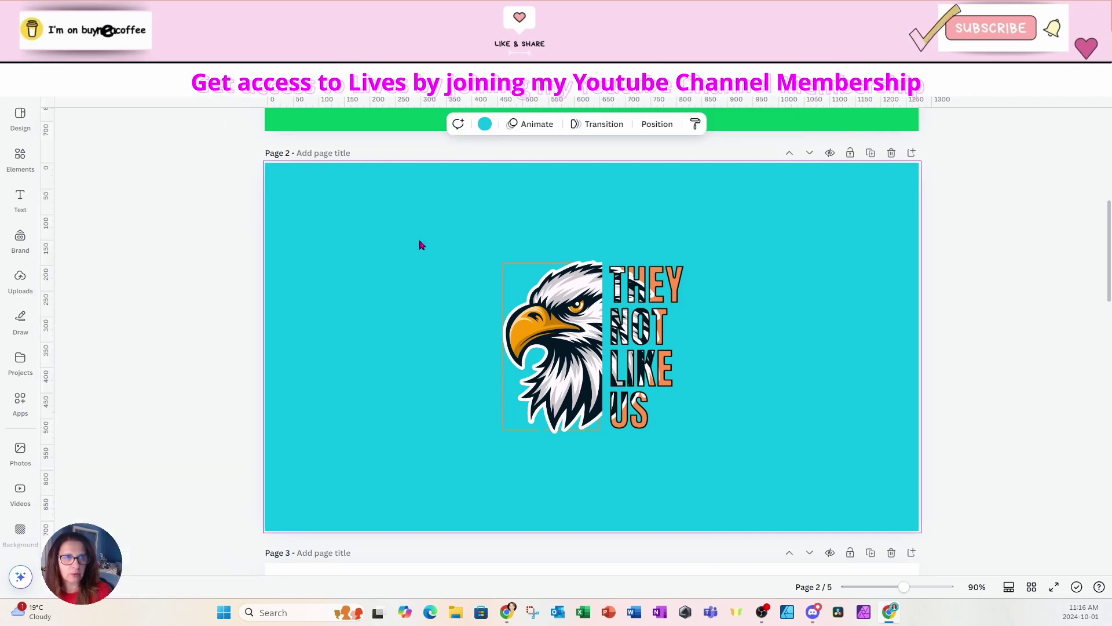
{"action": "left_click_drag", "start_coordinate": [904, 587], "coordinate": [926, 587]}
{"action": "left_click", "coordinate": [913, 443]}
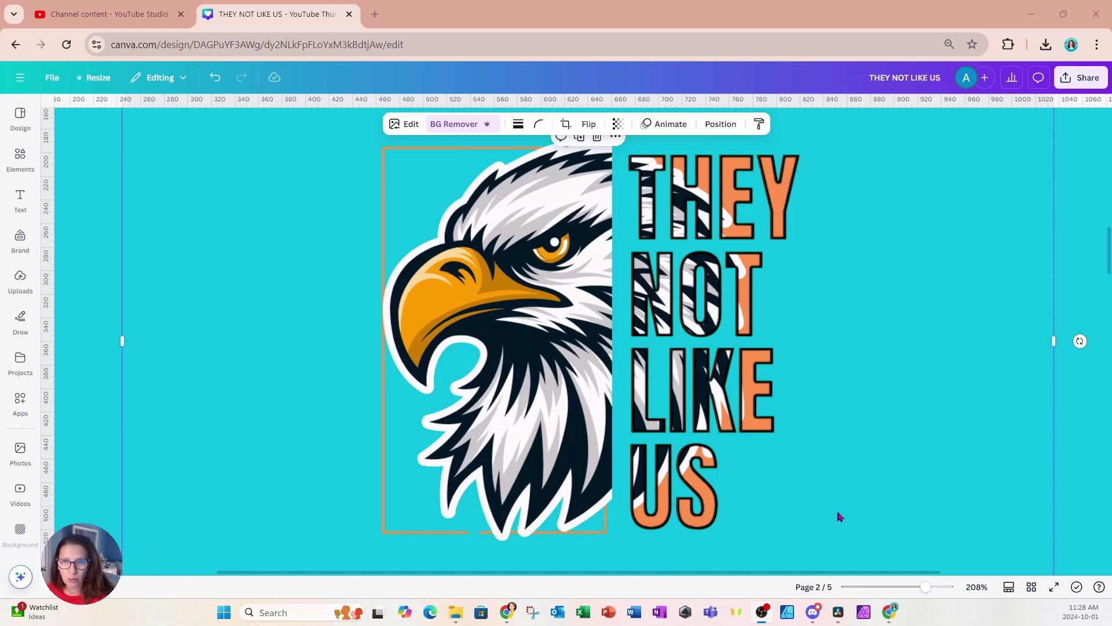
Open the Background Remover brush editor on the eagle cut-out and select the Restore brush at size 20
{"action": "left_click", "coordinate": [460, 123]}
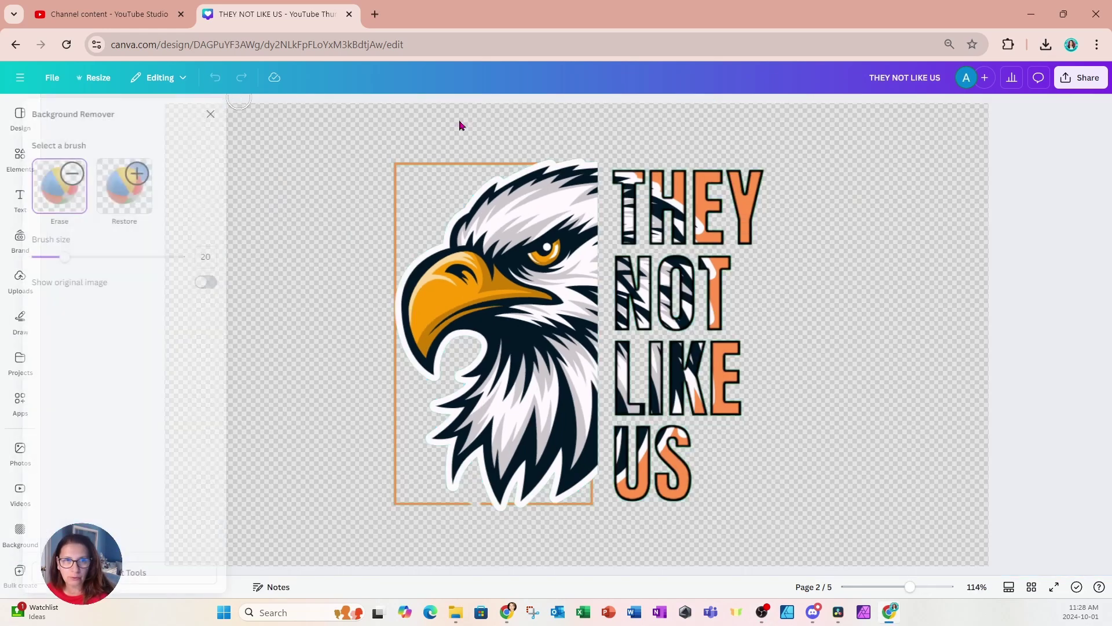
{"action": "left_click", "coordinate": [145, 193]}
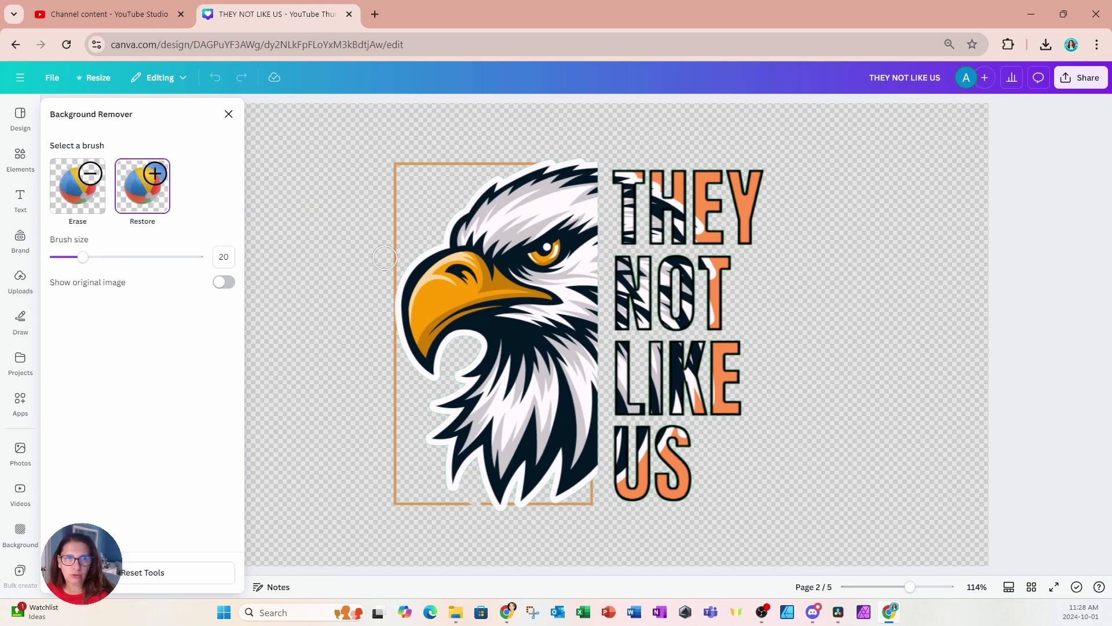